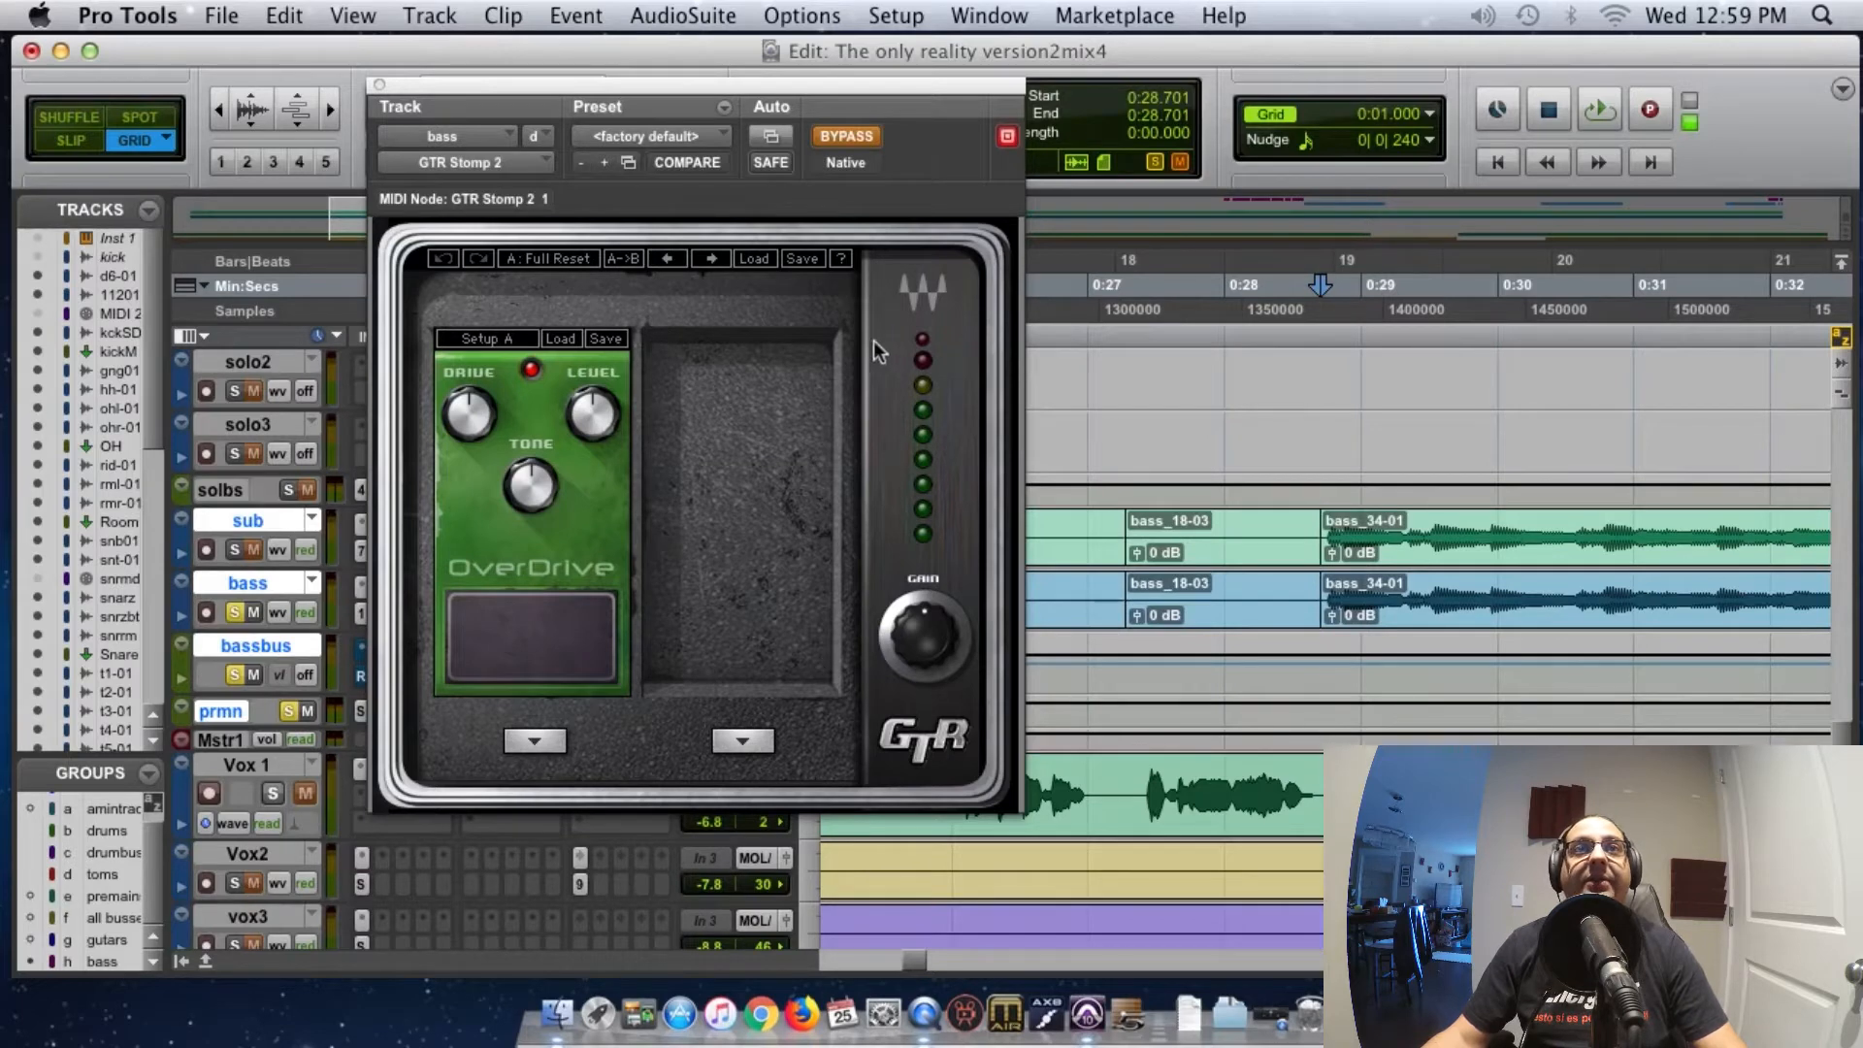
# Activate the bypassed GTR Stomp 2 overdrive on the bass track, comparing it with the bypassed sound during playback
pyautogui.press('space')
pyautogui.click(848, 136)
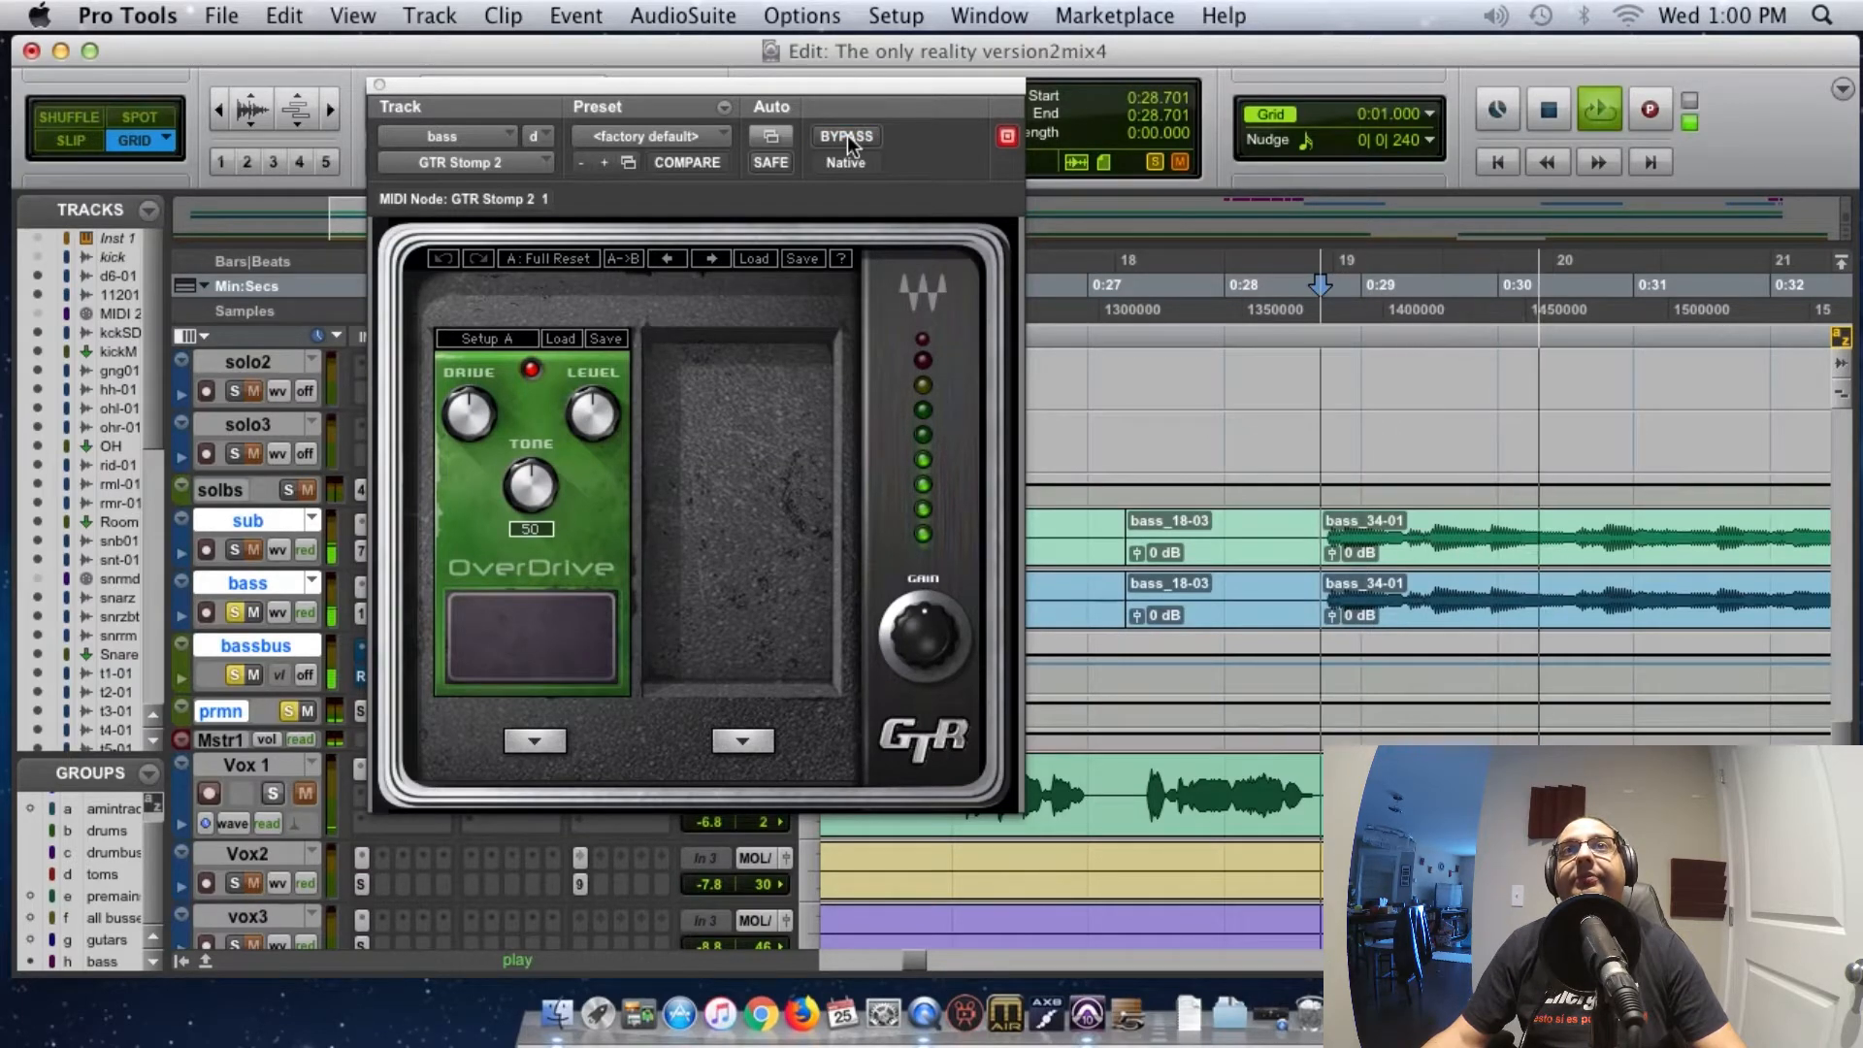
pyautogui.click(847, 135)
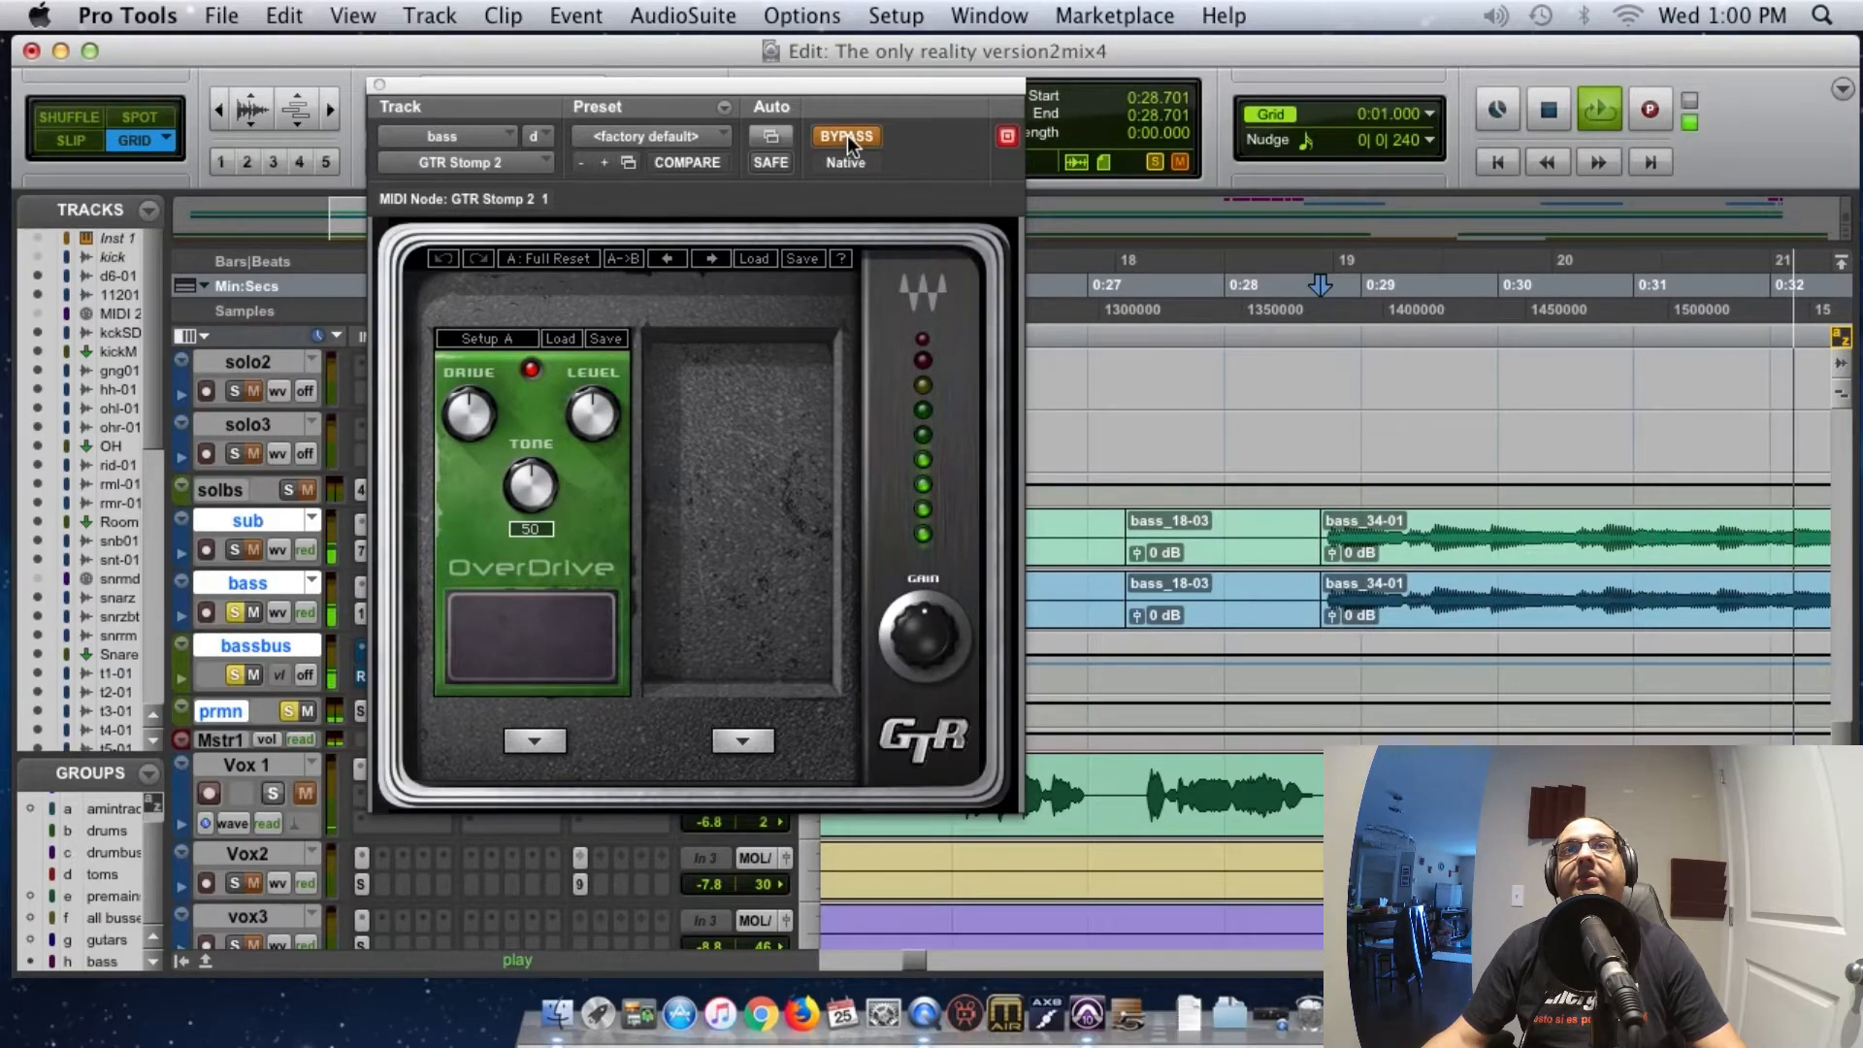
pyautogui.click(847, 136)
pyautogui.click(379, 85)
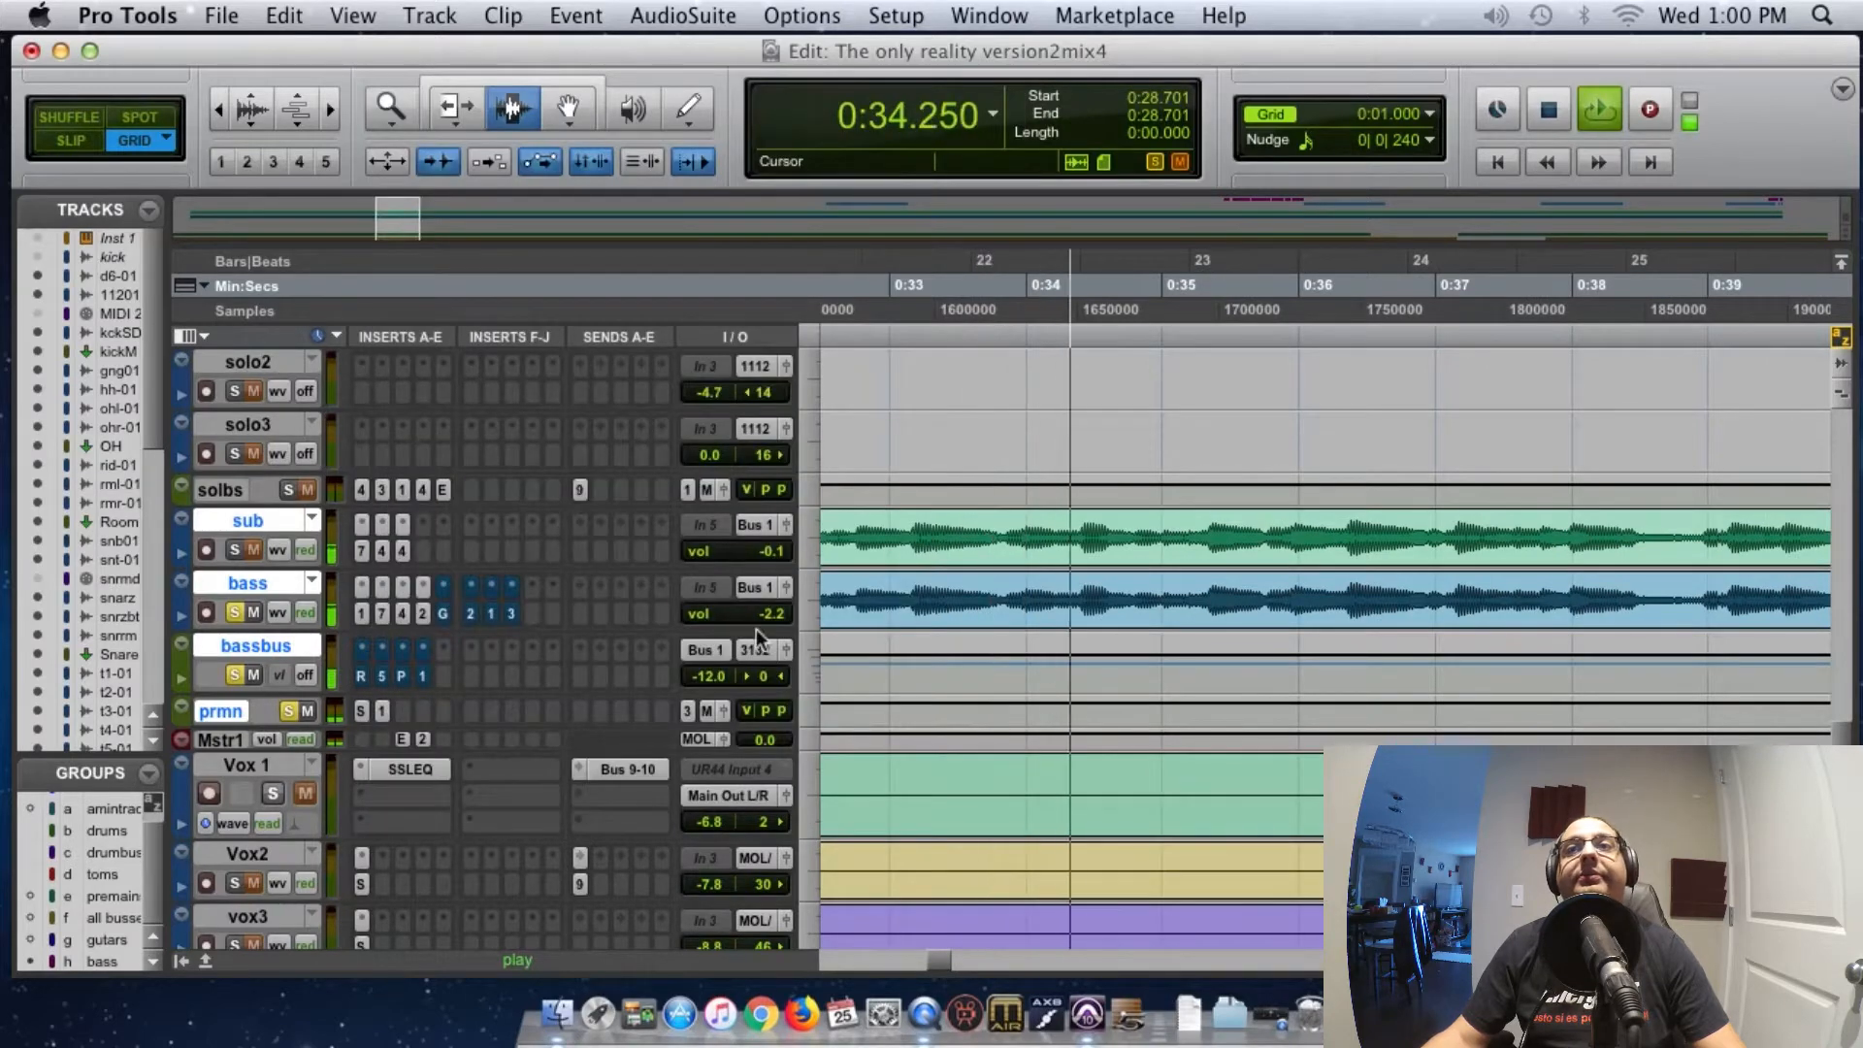
pyautogui.press('space')
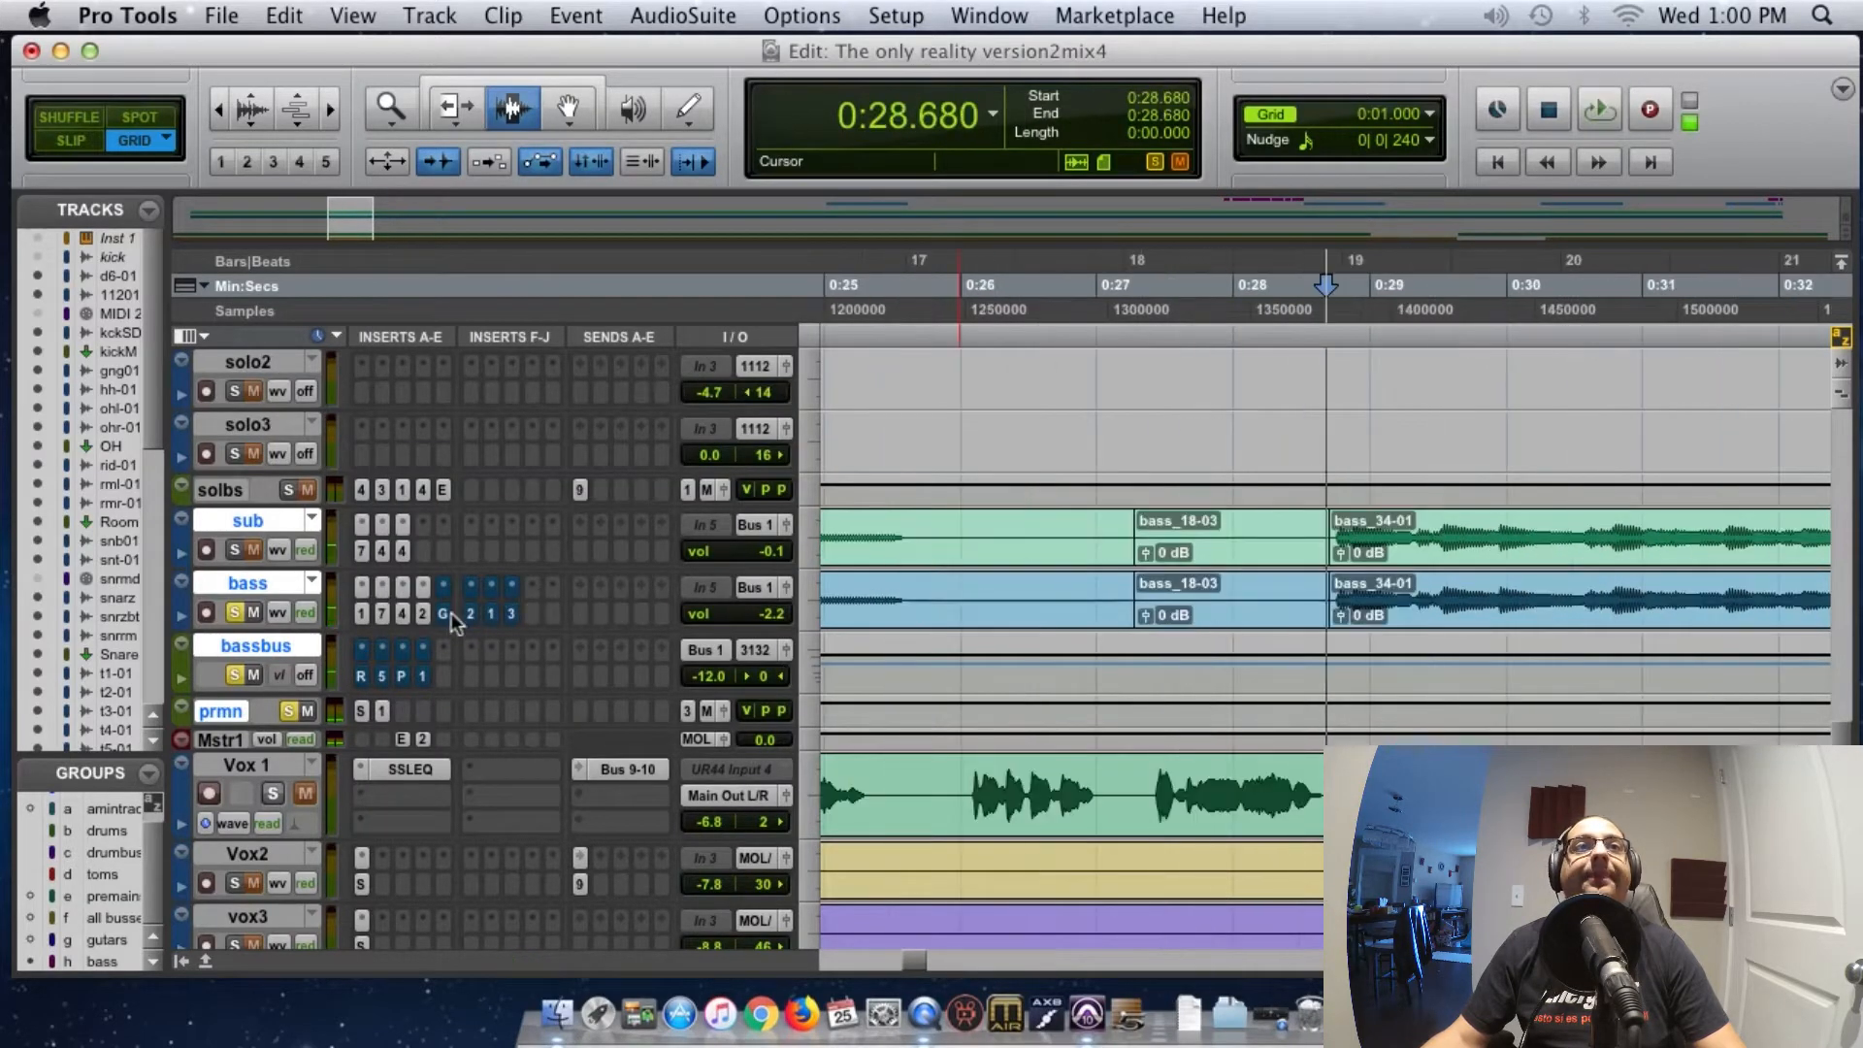
# Activate the GTR Amp insert on the bass track, comparing the bass with and without it during playback
pyautogui.click(447, 610)
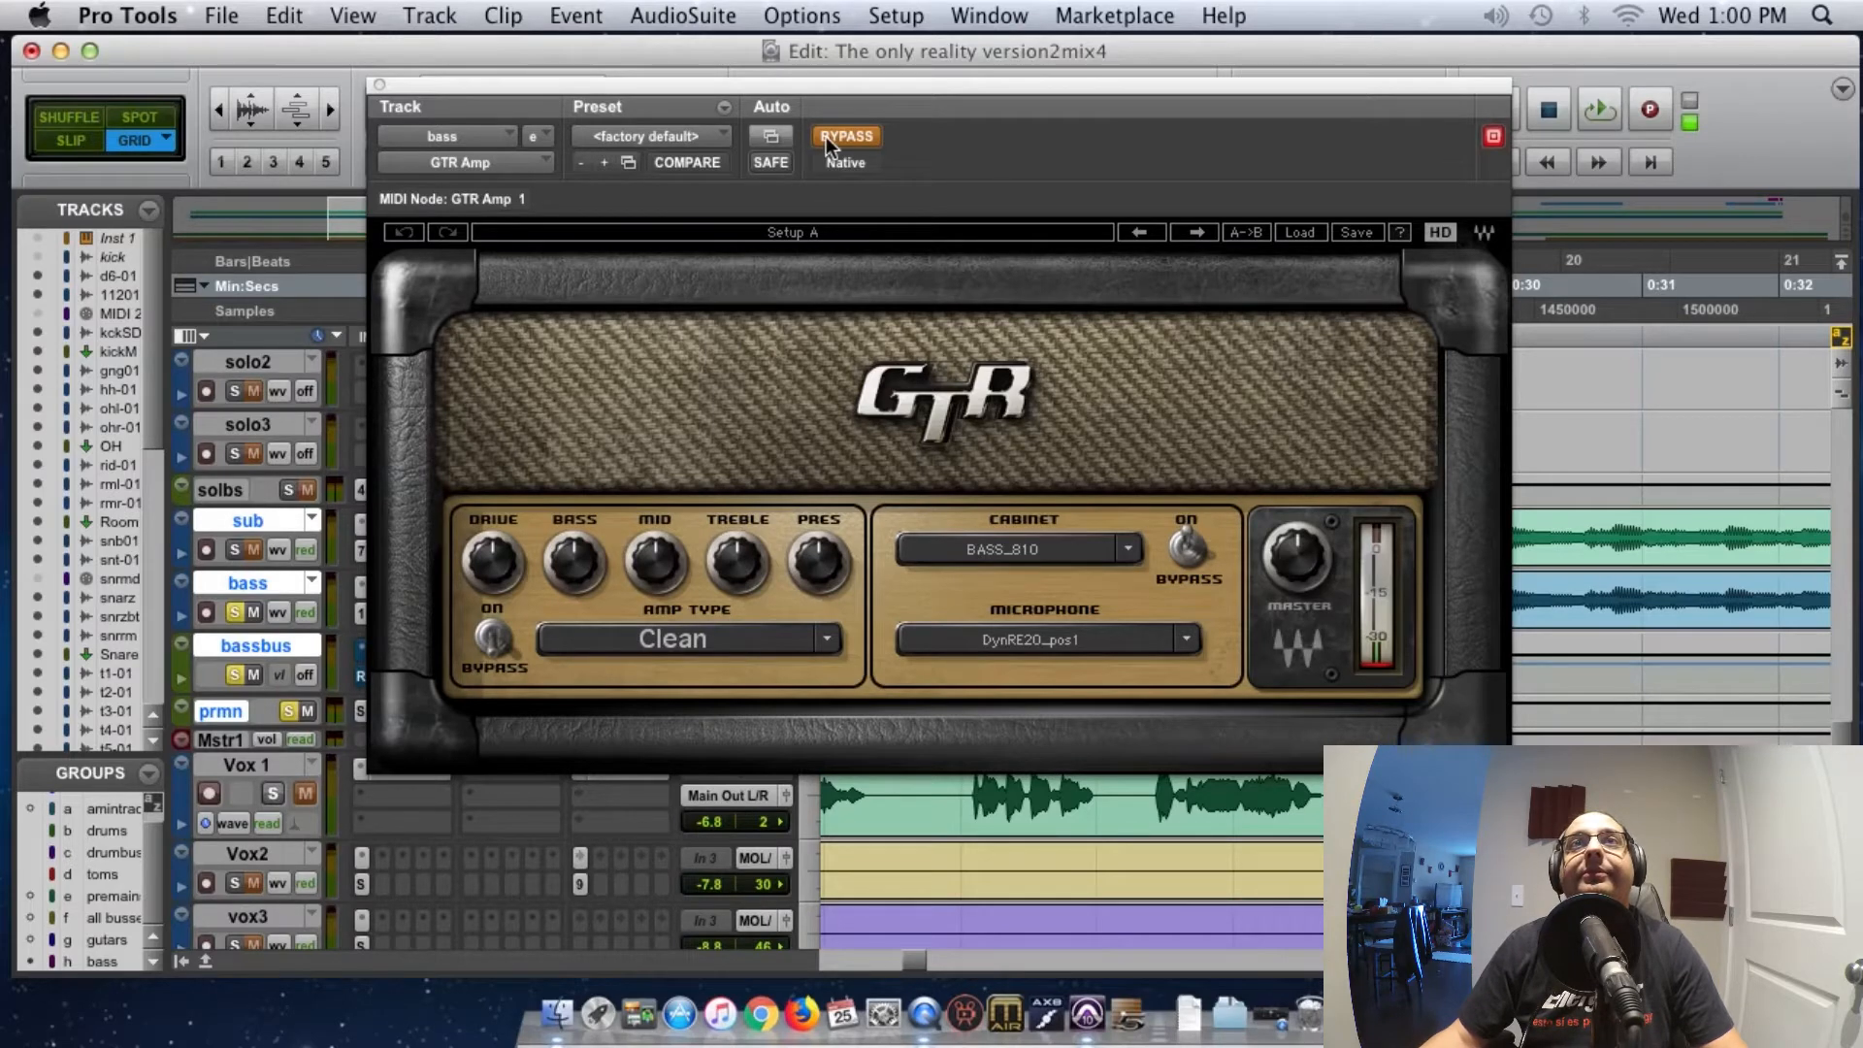
pyautogui.press('space')
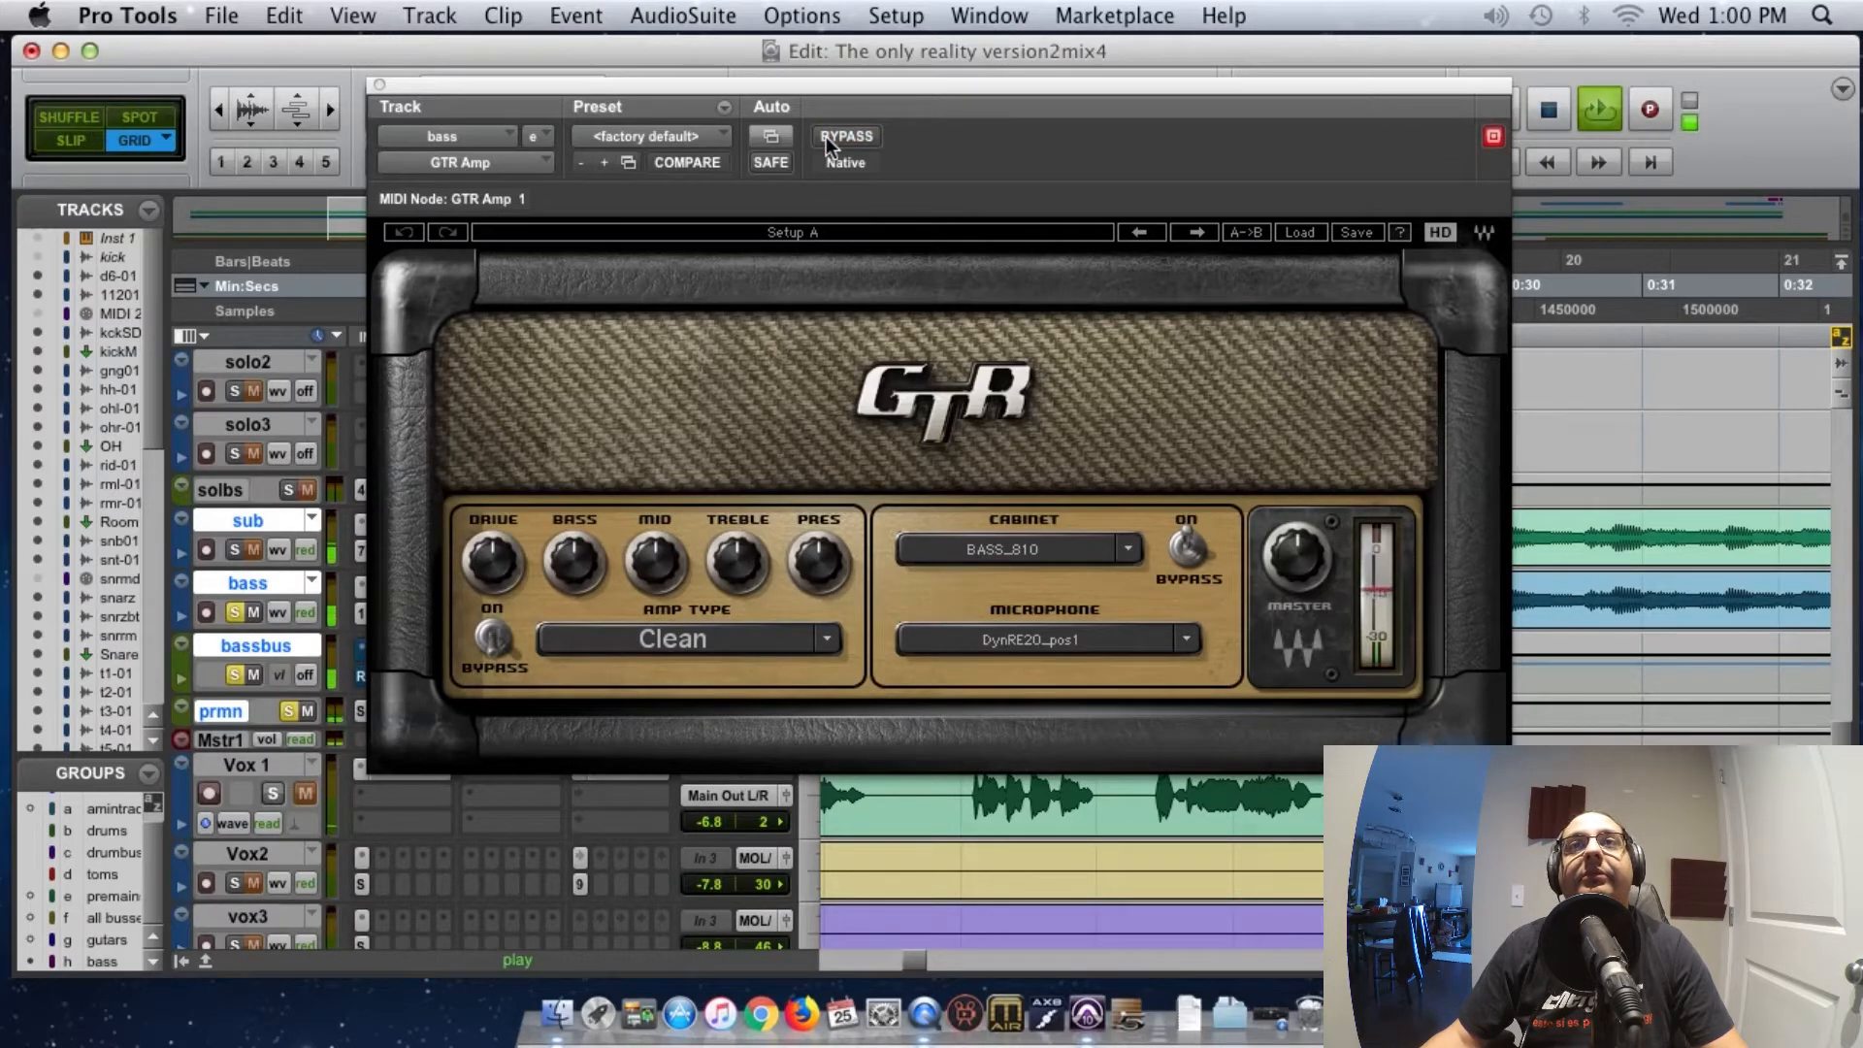
pyautogui.click(826, 138)
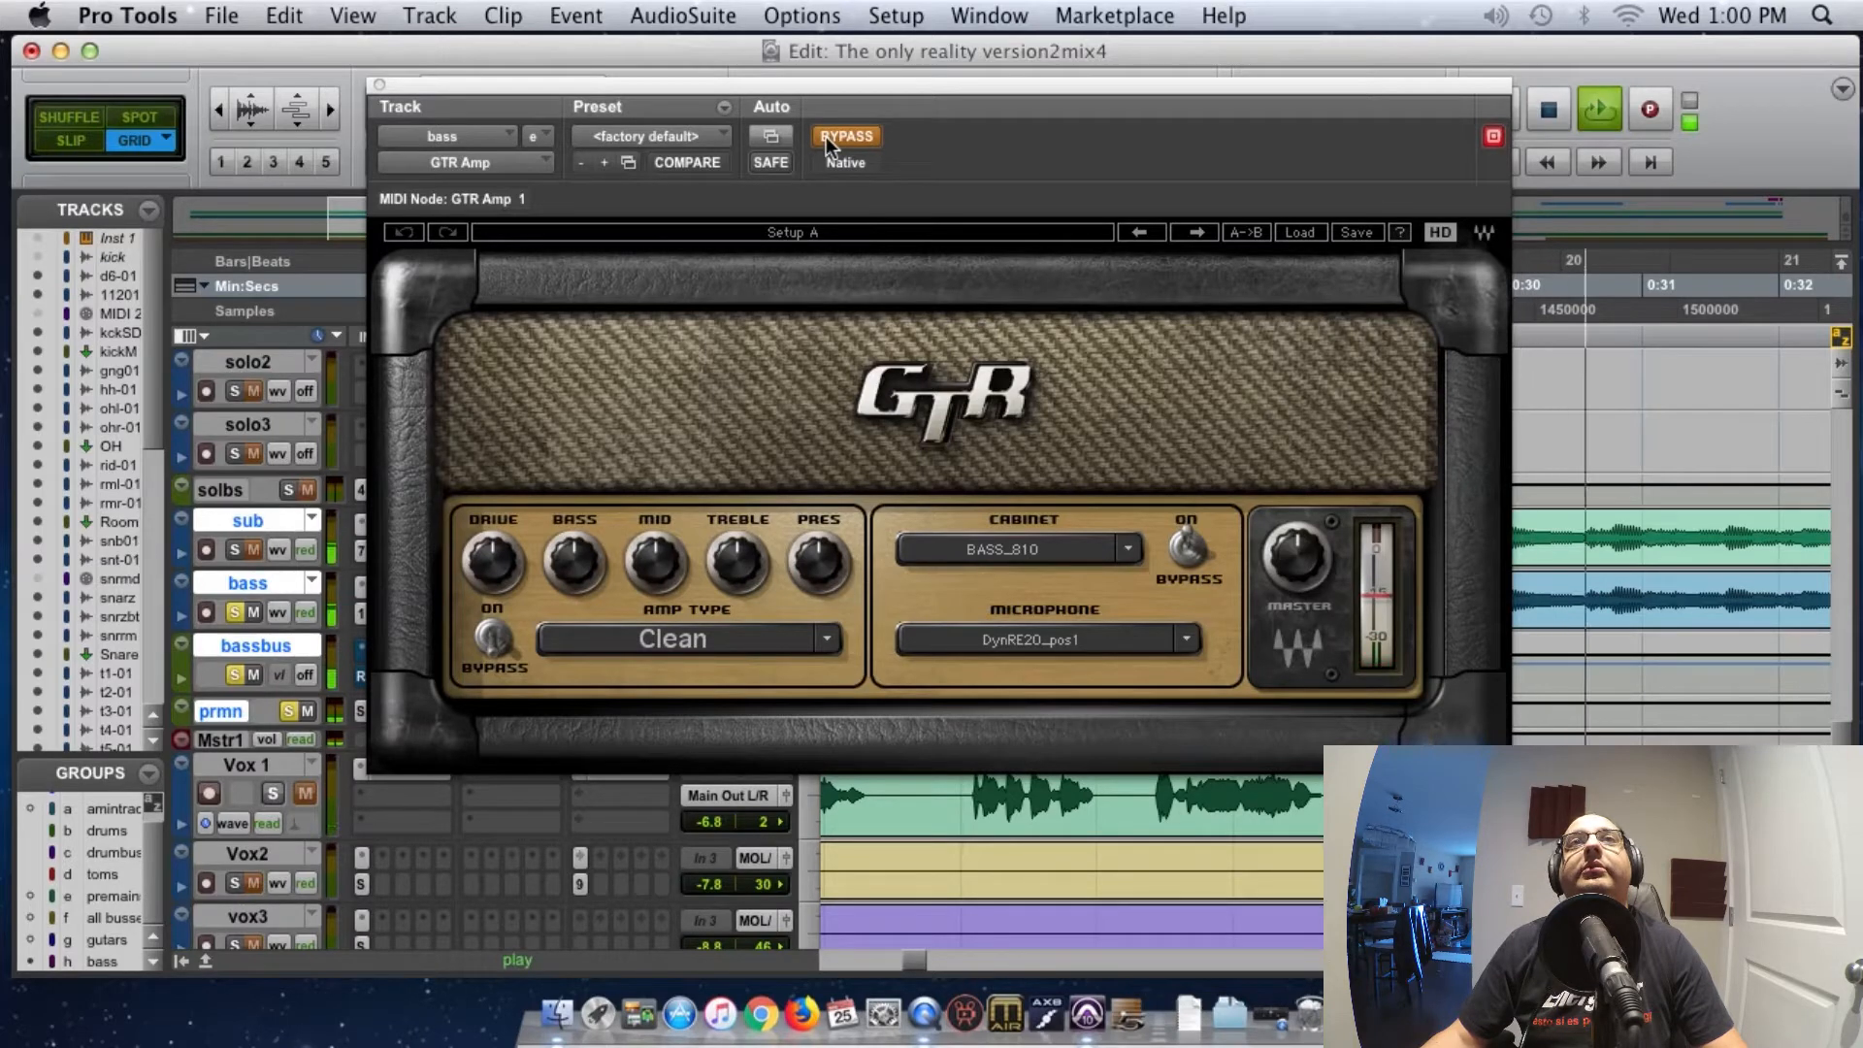
pyautogui.press('space')
pyautogui.press('space')
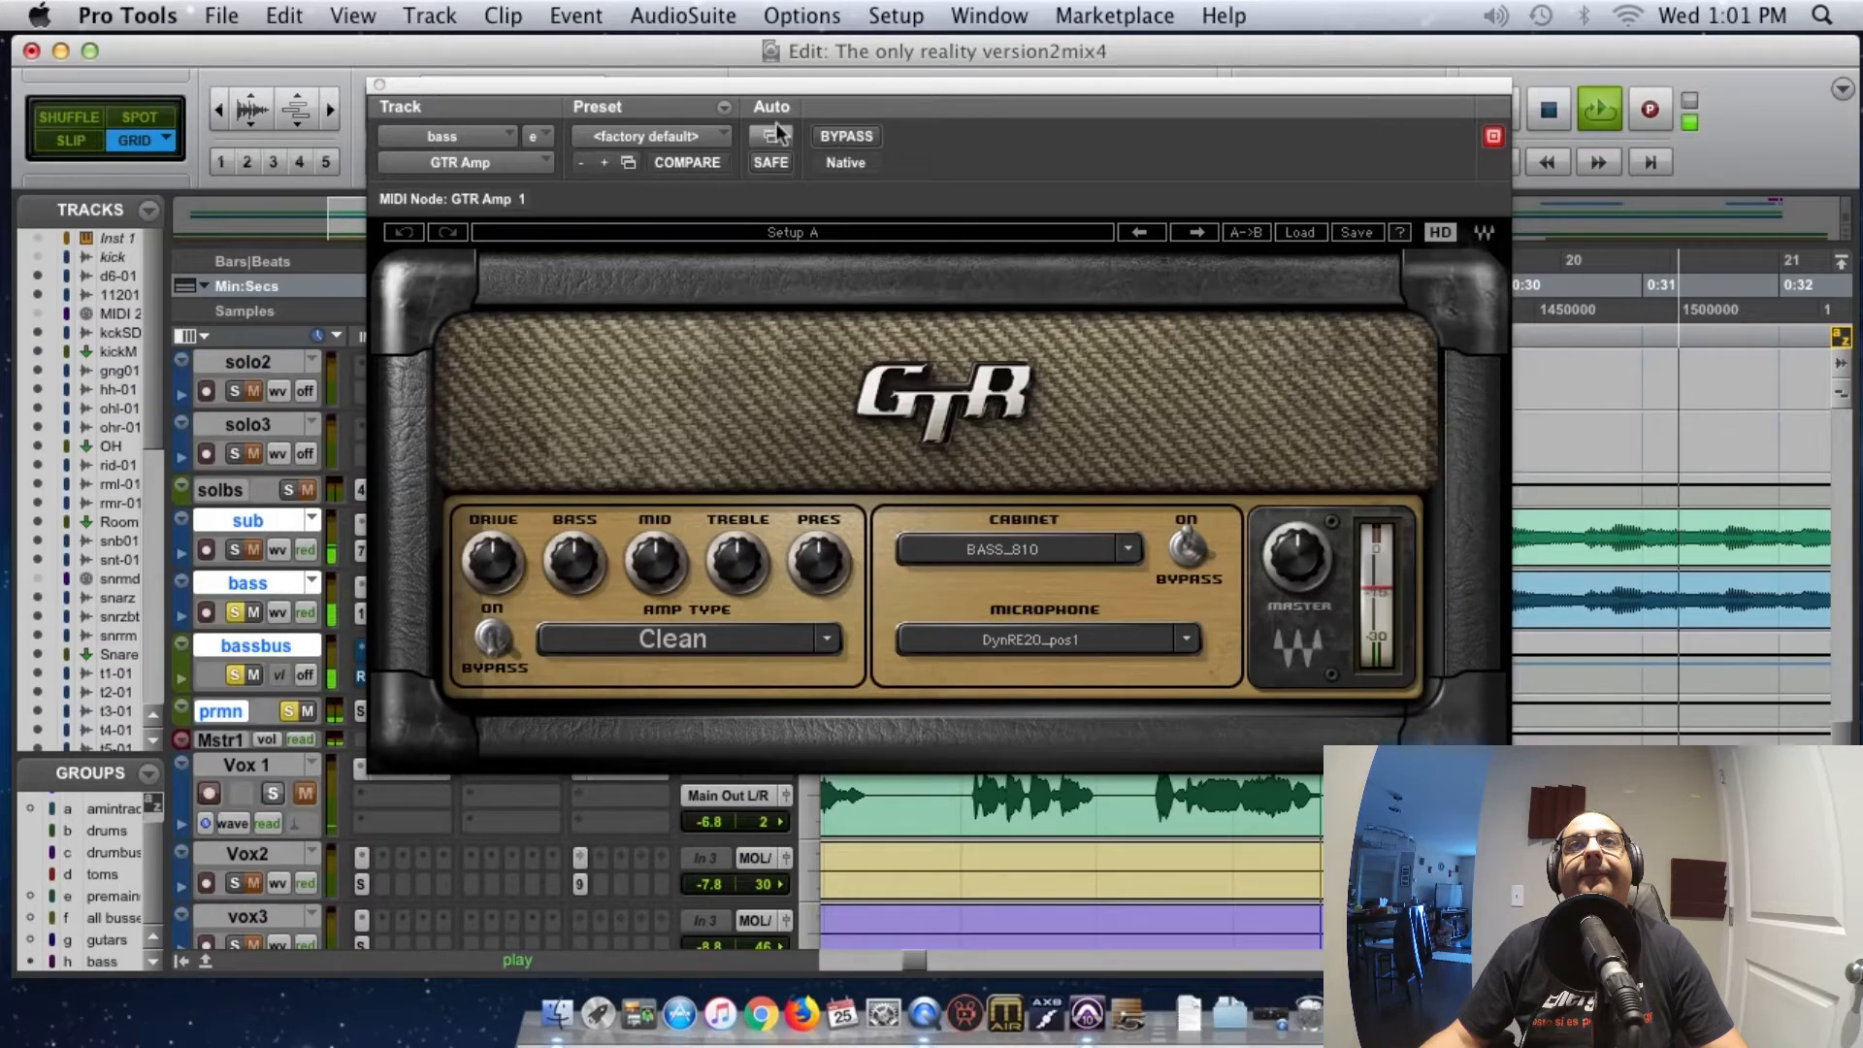
pyautogui.press('space')
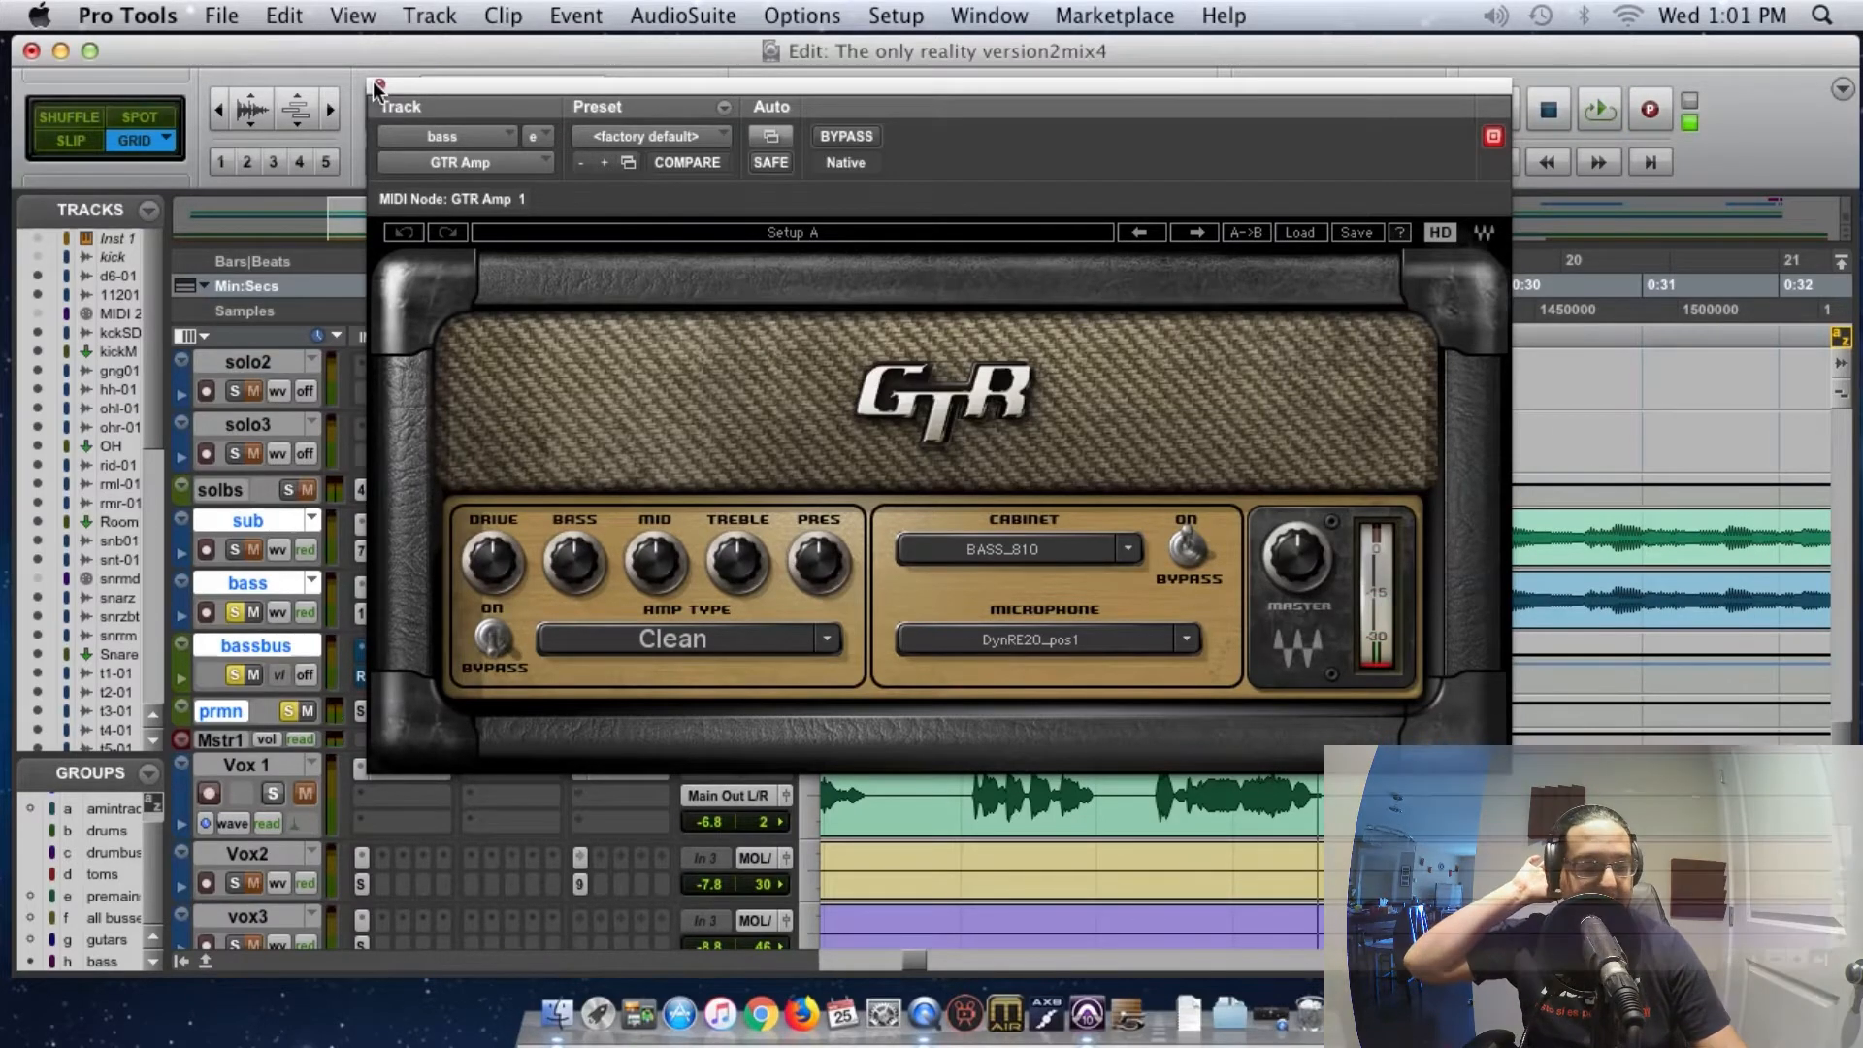
pyautogui.click(377, 87)
# Activate the Q2 equalizer on the bass track and deepen its cuts to -7.4 at 3265 Hz and -6.1 at 2847 Hz
pyautogui.click(470, 613)
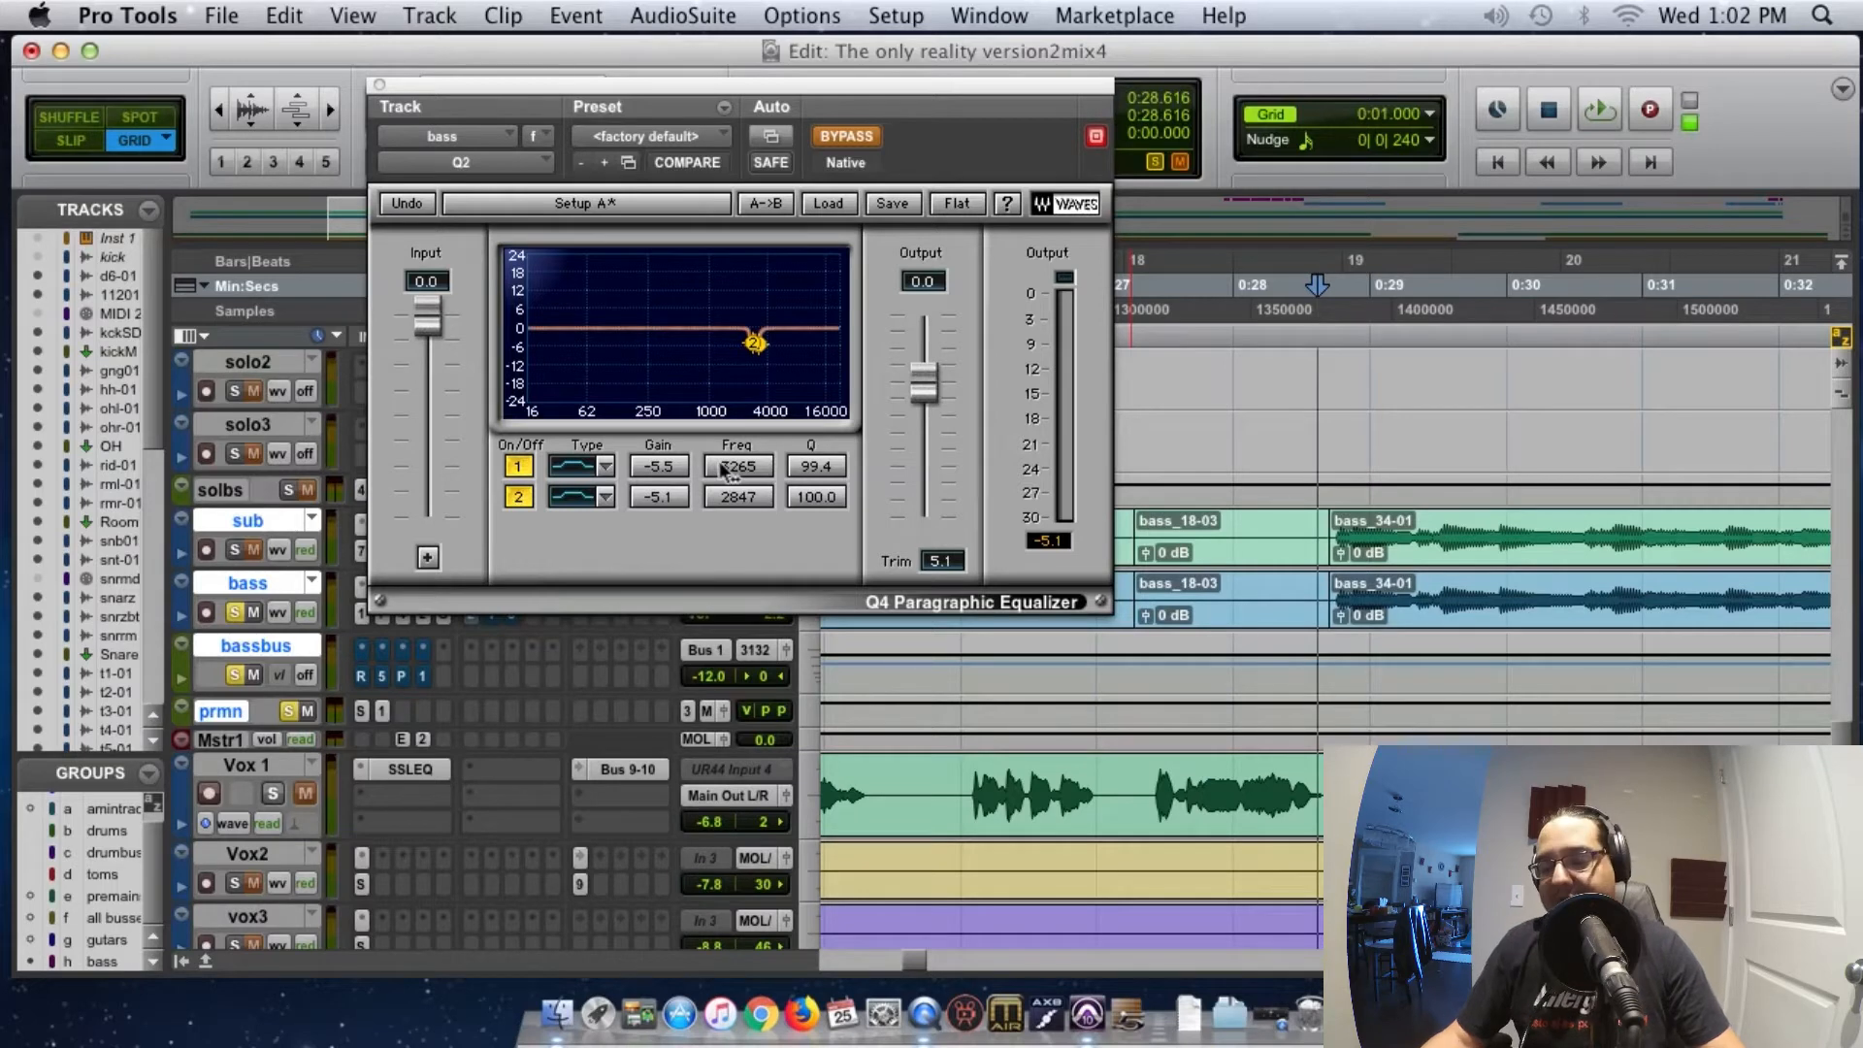
pyautogui.click(831, 137)
pyautogui.press('space')
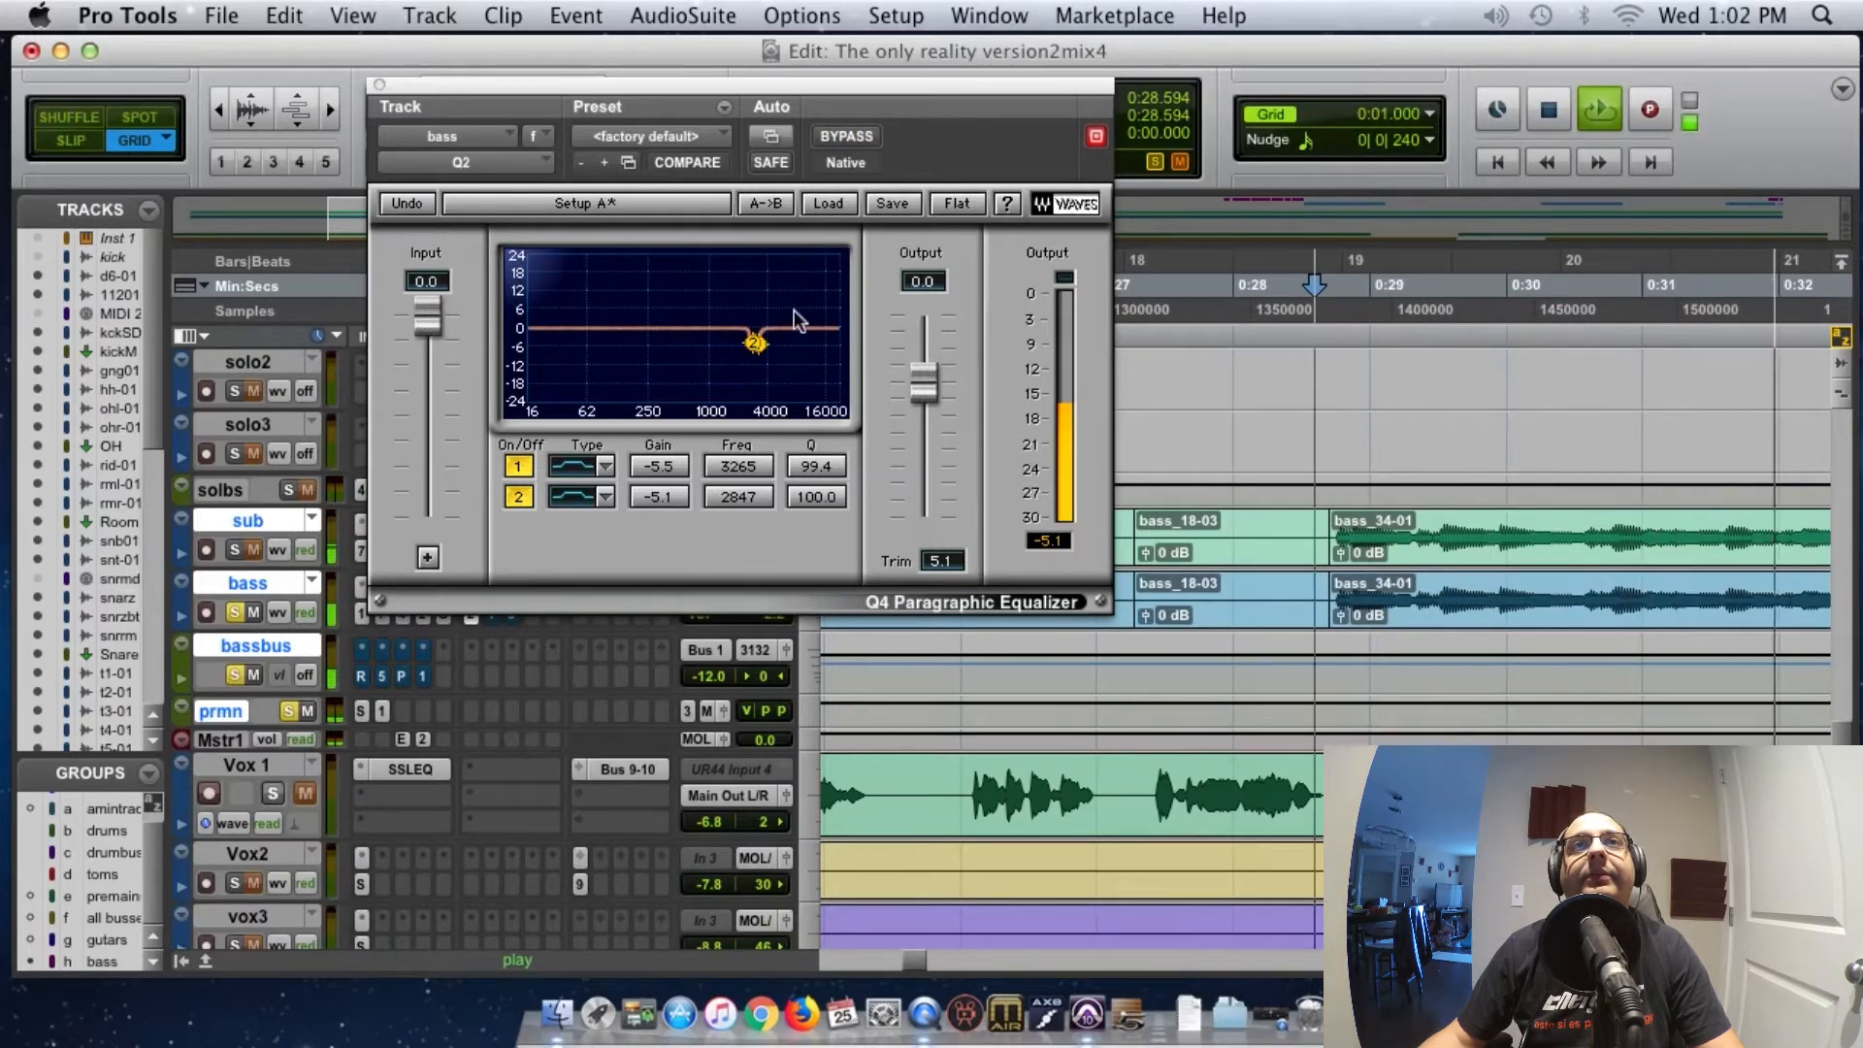
pyautogui.moveTo(756, 341)
pyautogui.mouseDown()
pyautogui.moveTo(753, 272)
pyautogui.moveTo(755, 347)
pyautogui.mouseUp()
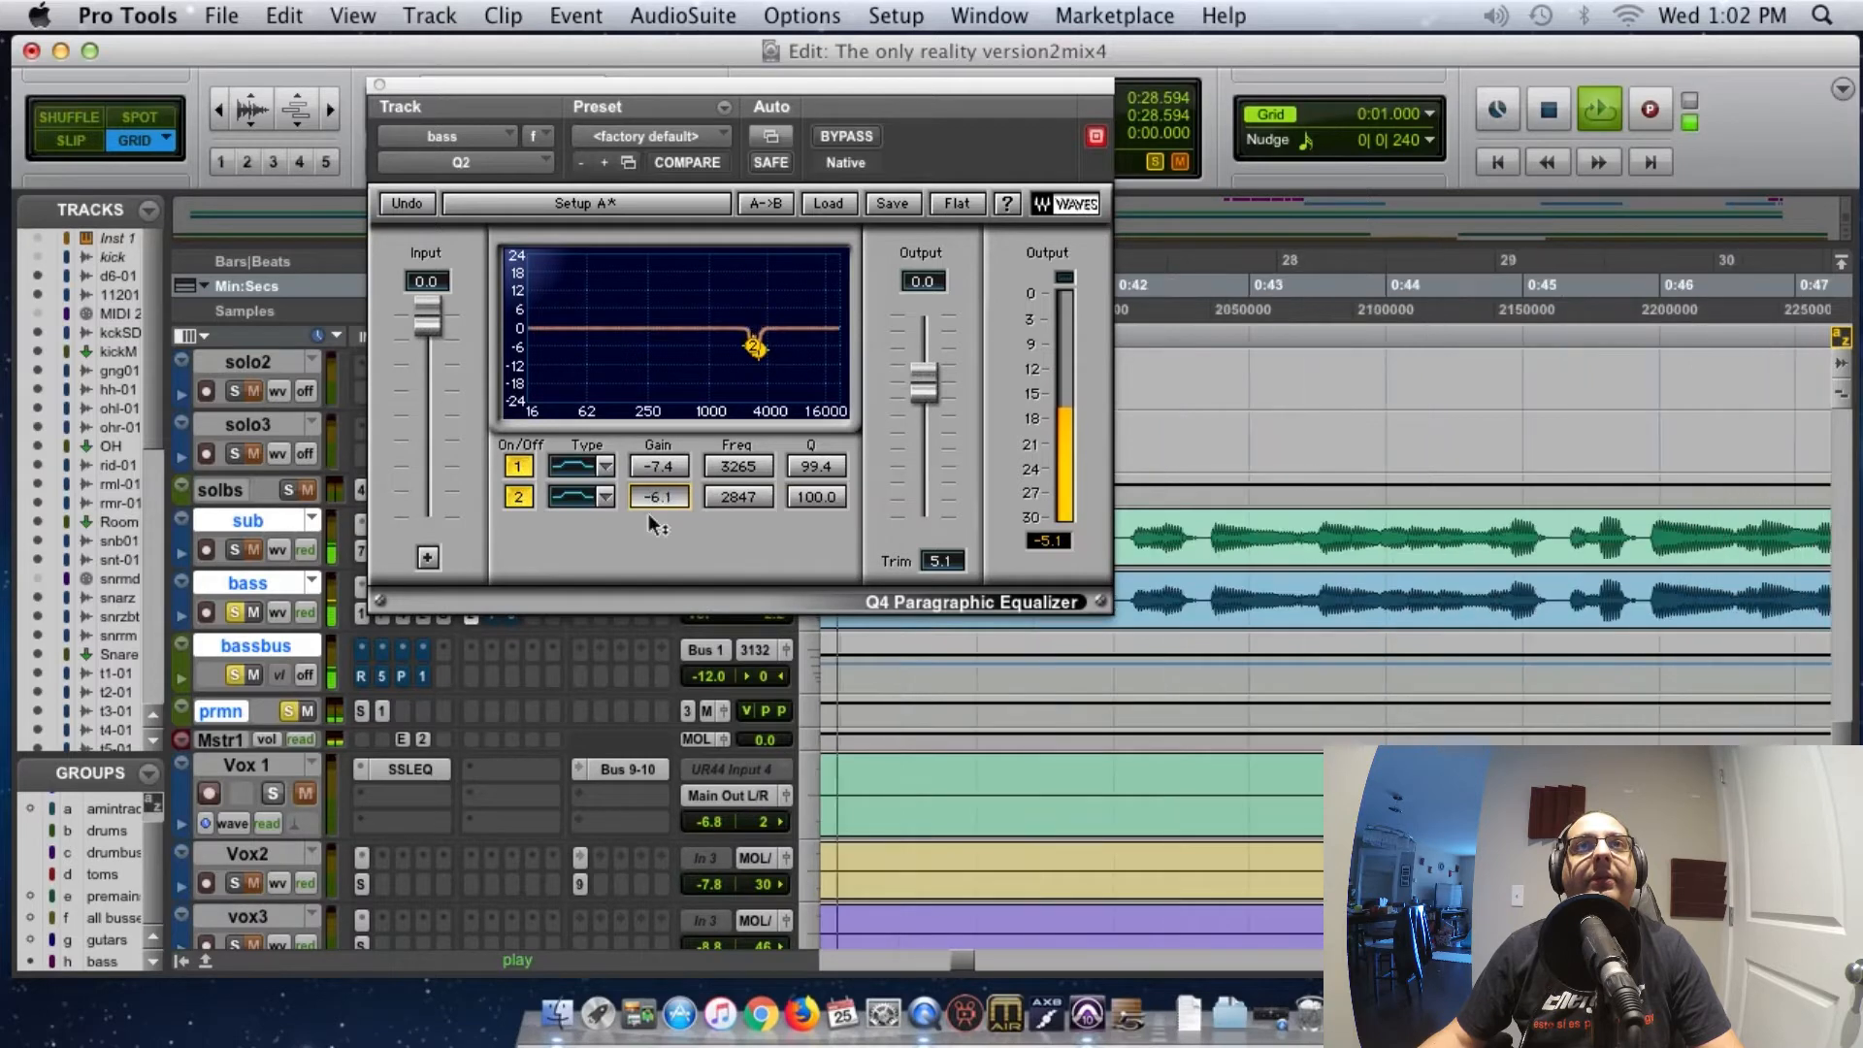
pyautogui.press('space')
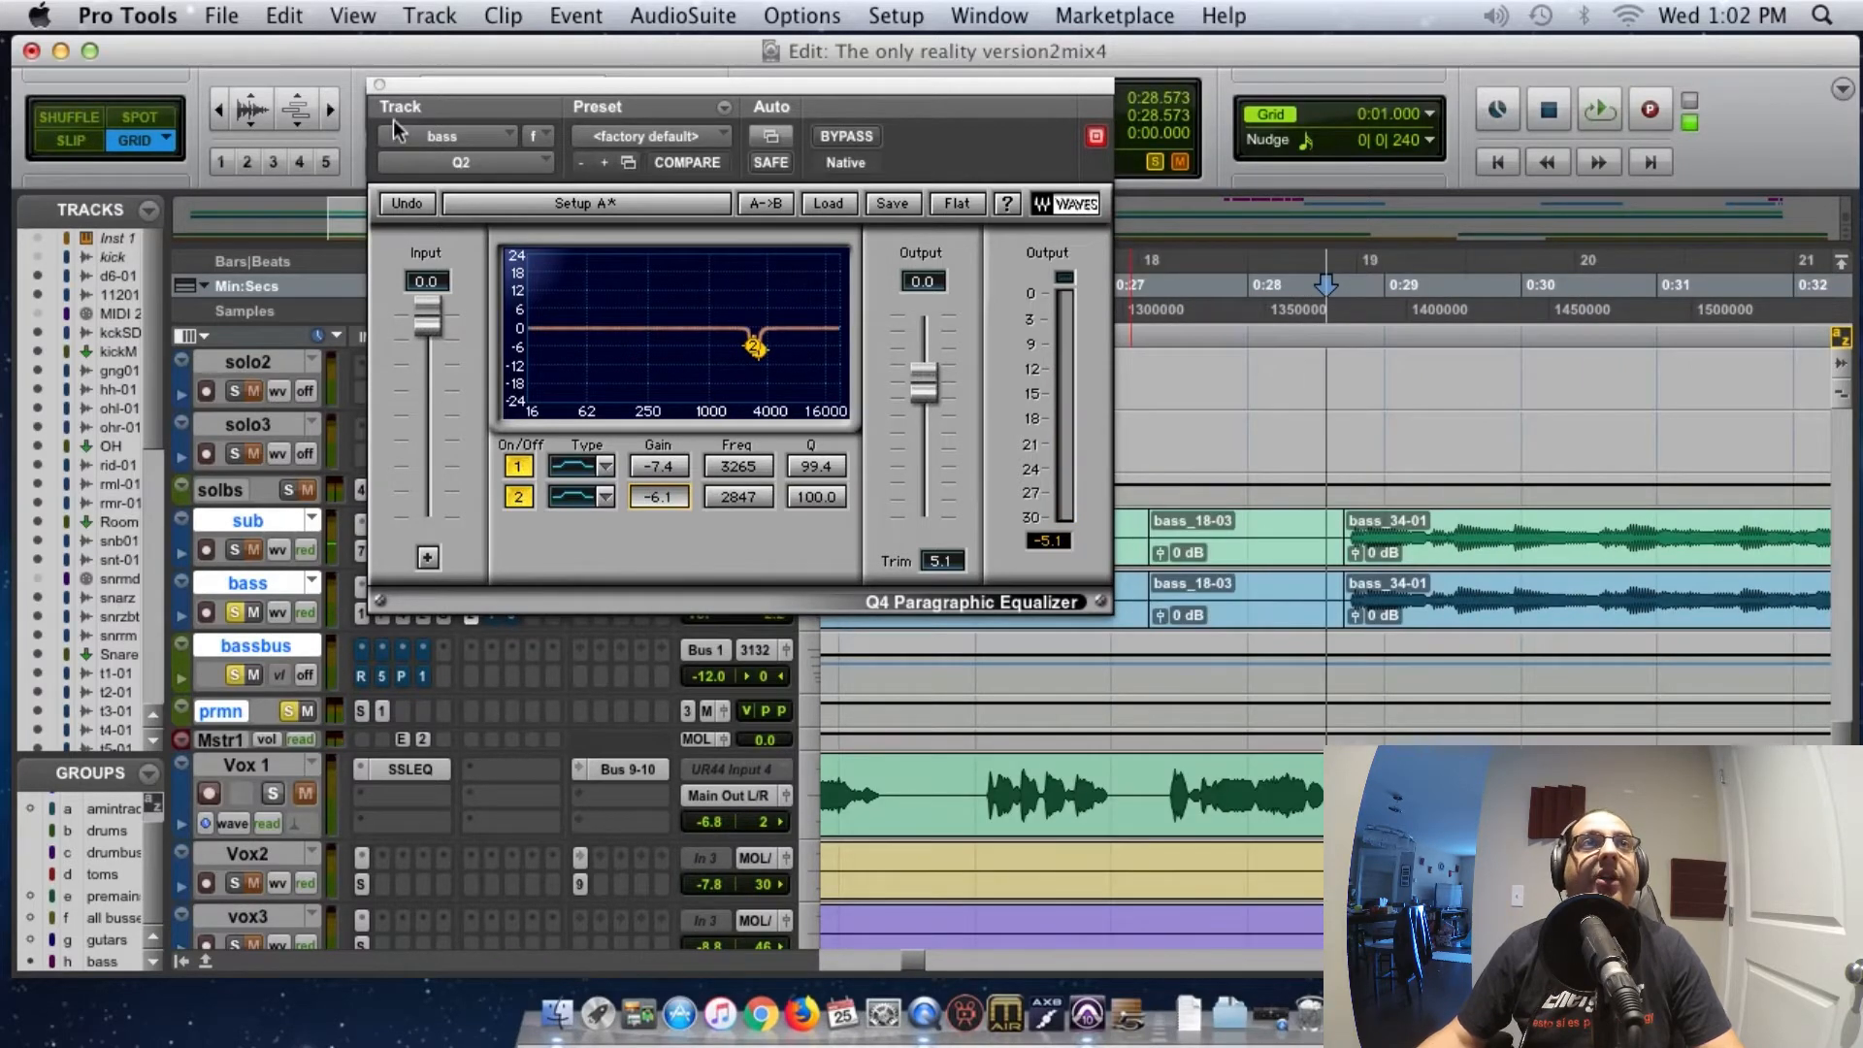
pyautogui.click(380, 85)
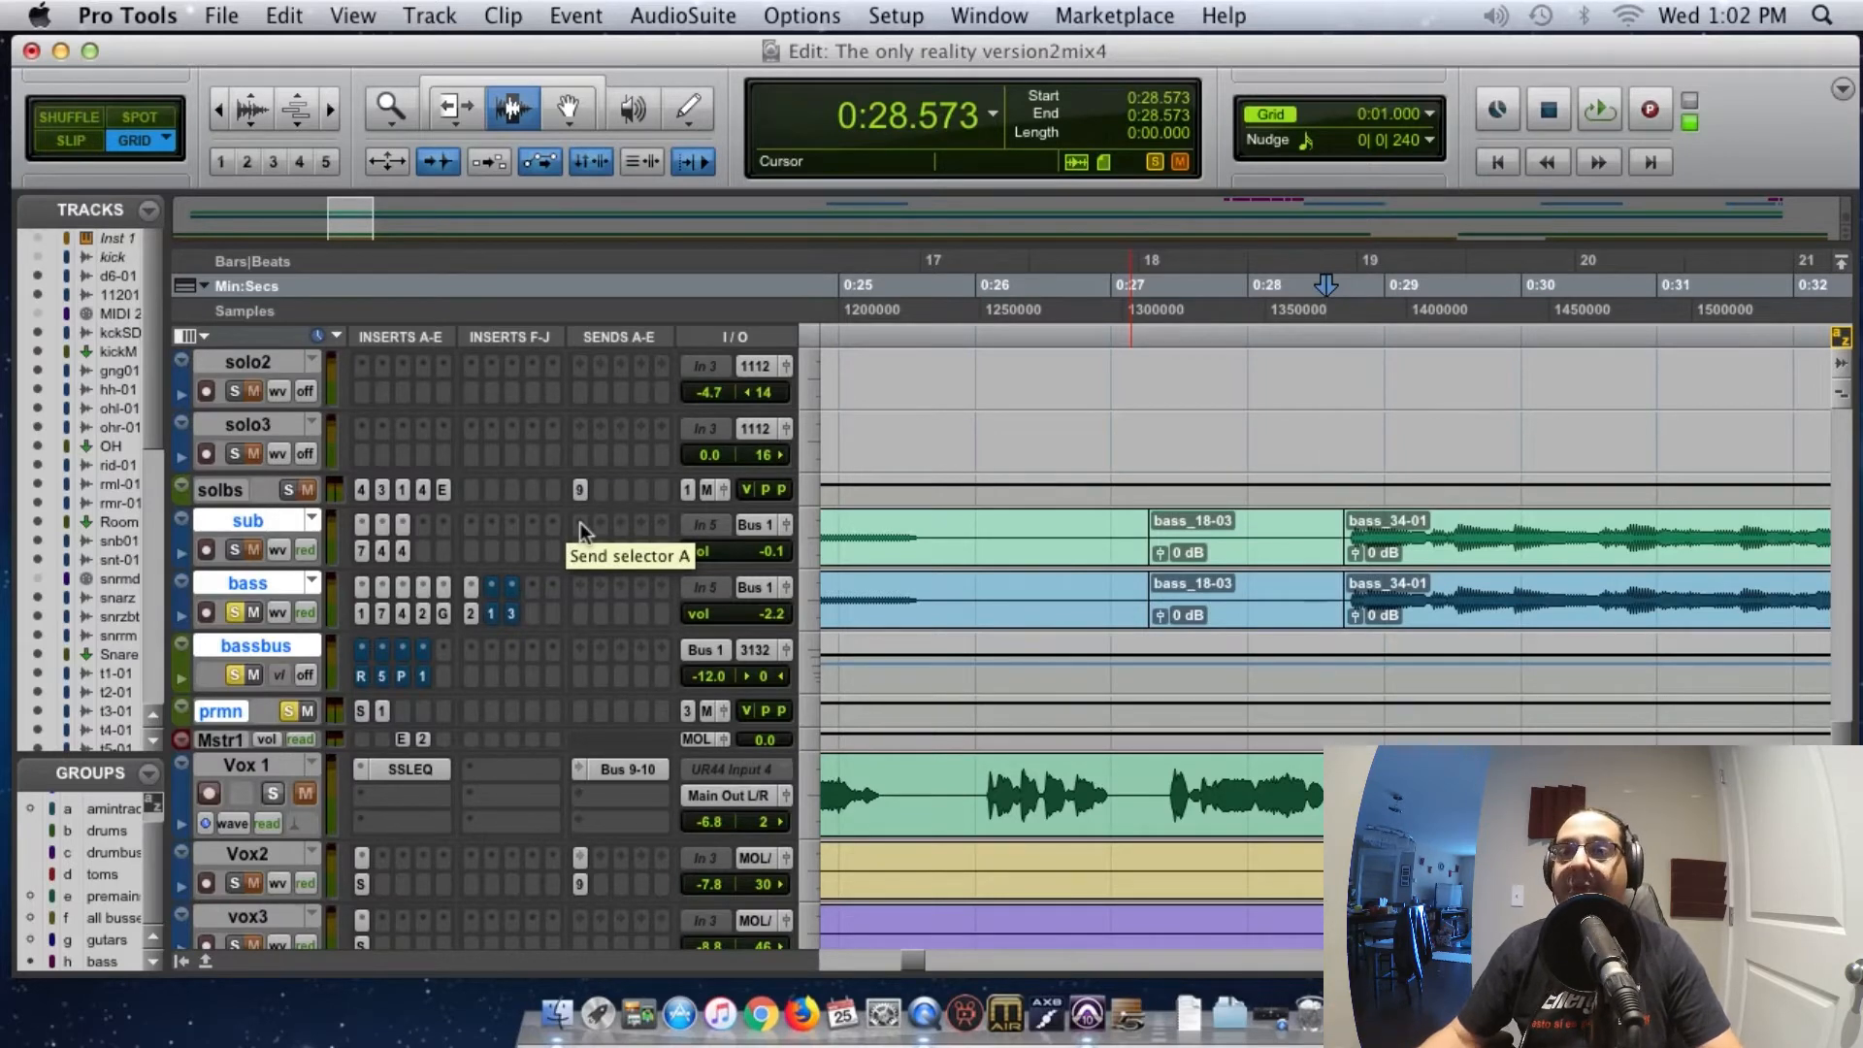
# Activate the PuigTec EQP1A equalizer on the bass track, comparing it with the bypassed sound during playback
pyautogui.click(493, 614)
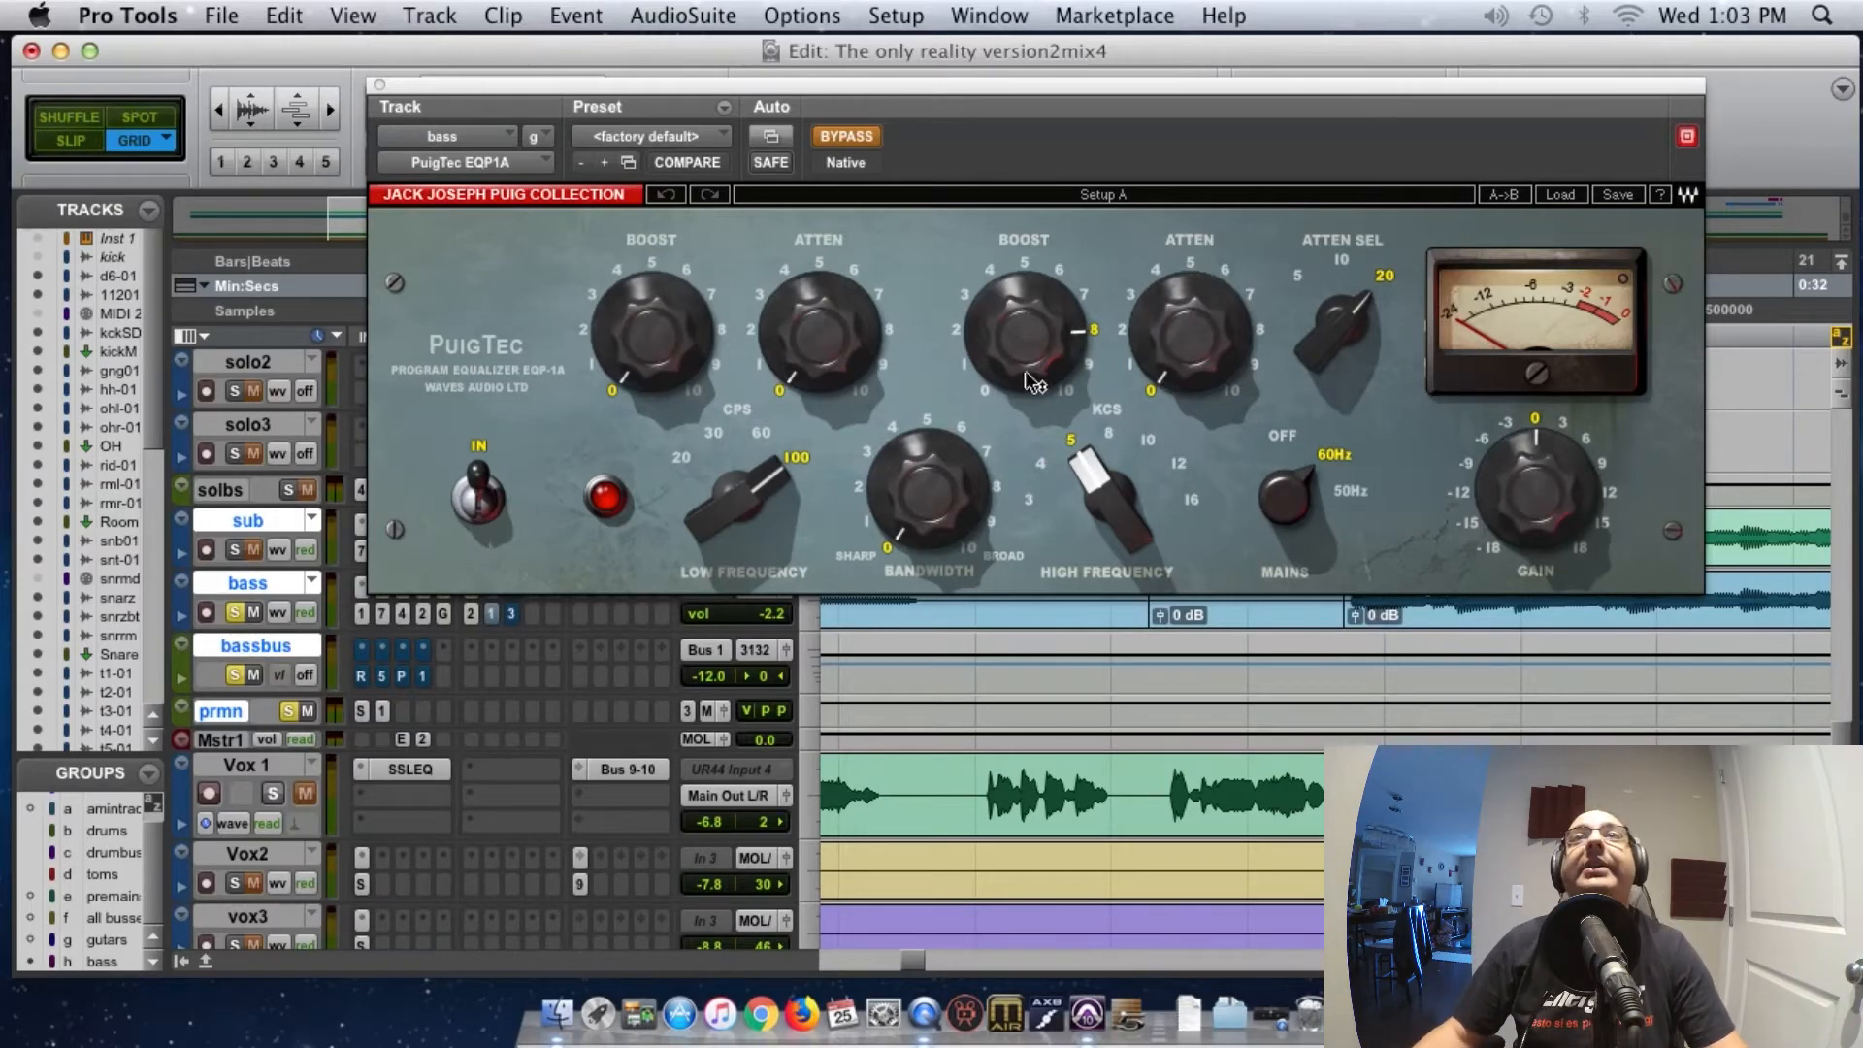
pyautogui.moveTo(1047, 345)
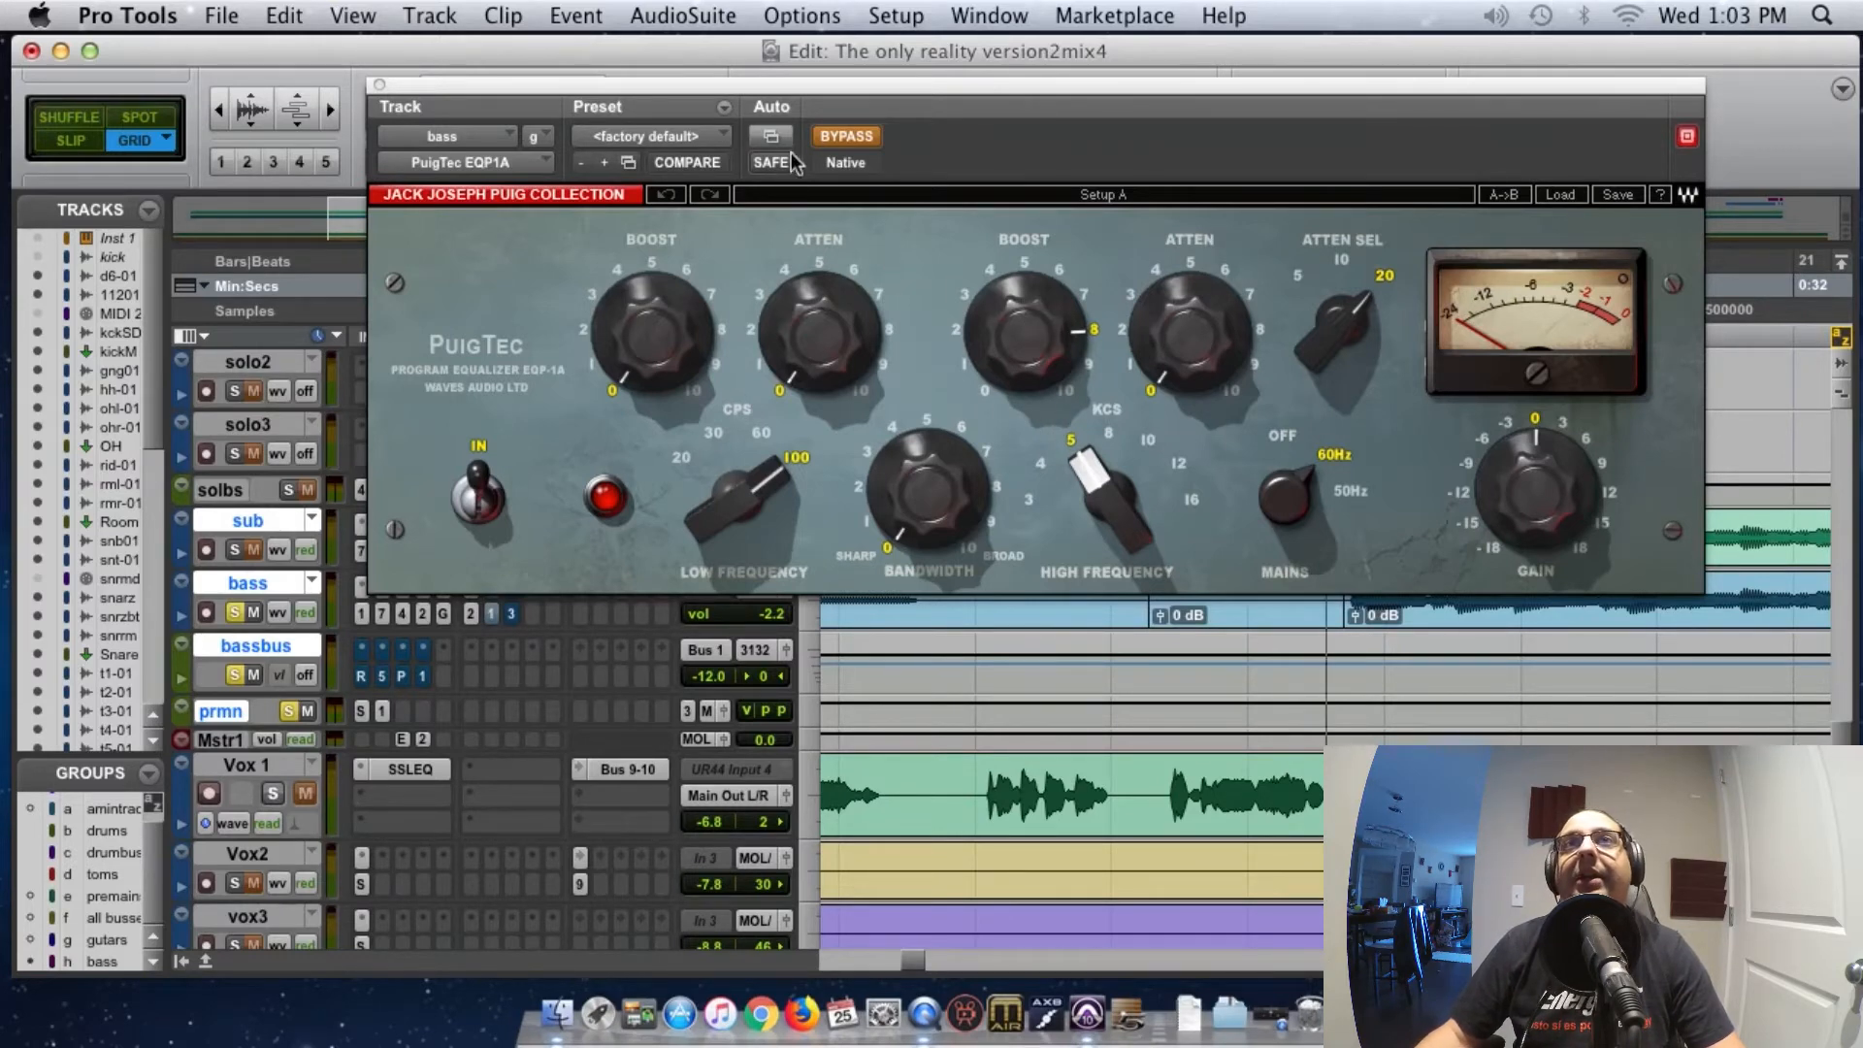
pyautogui.click(831, 138)
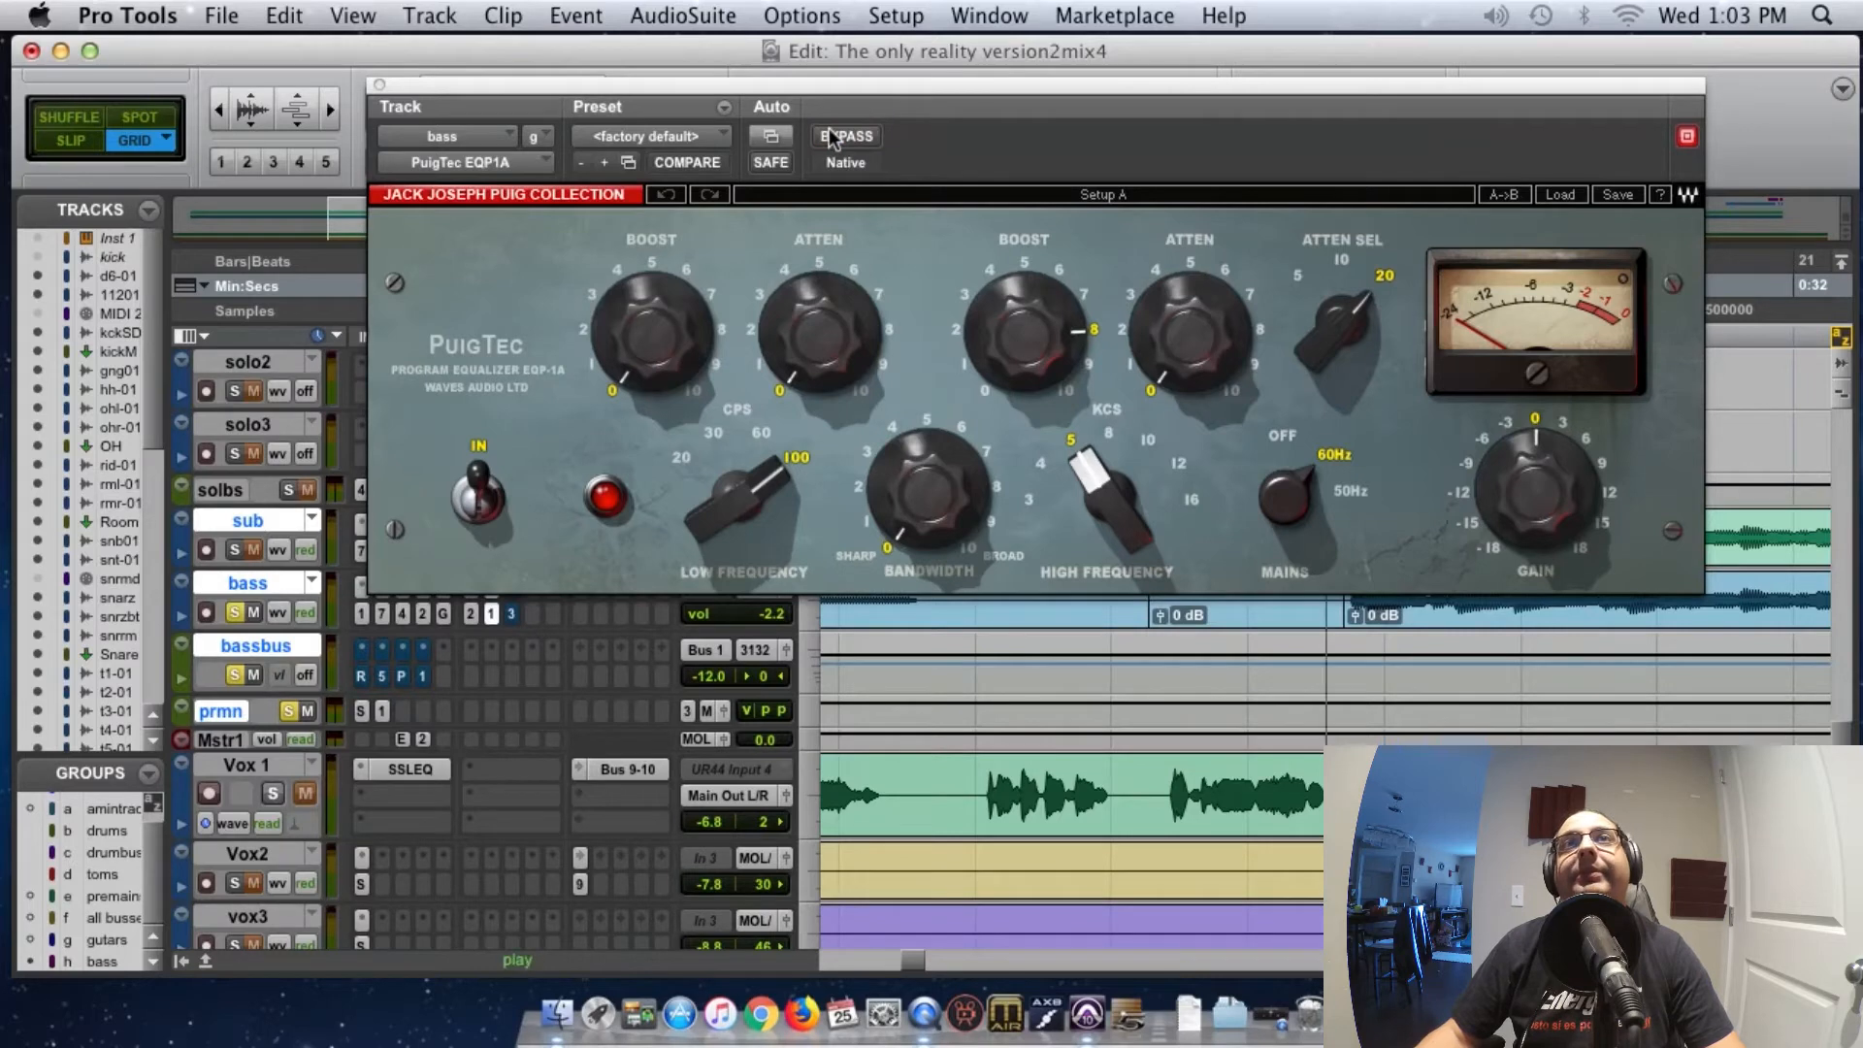
pyautogui.click(829, 137)
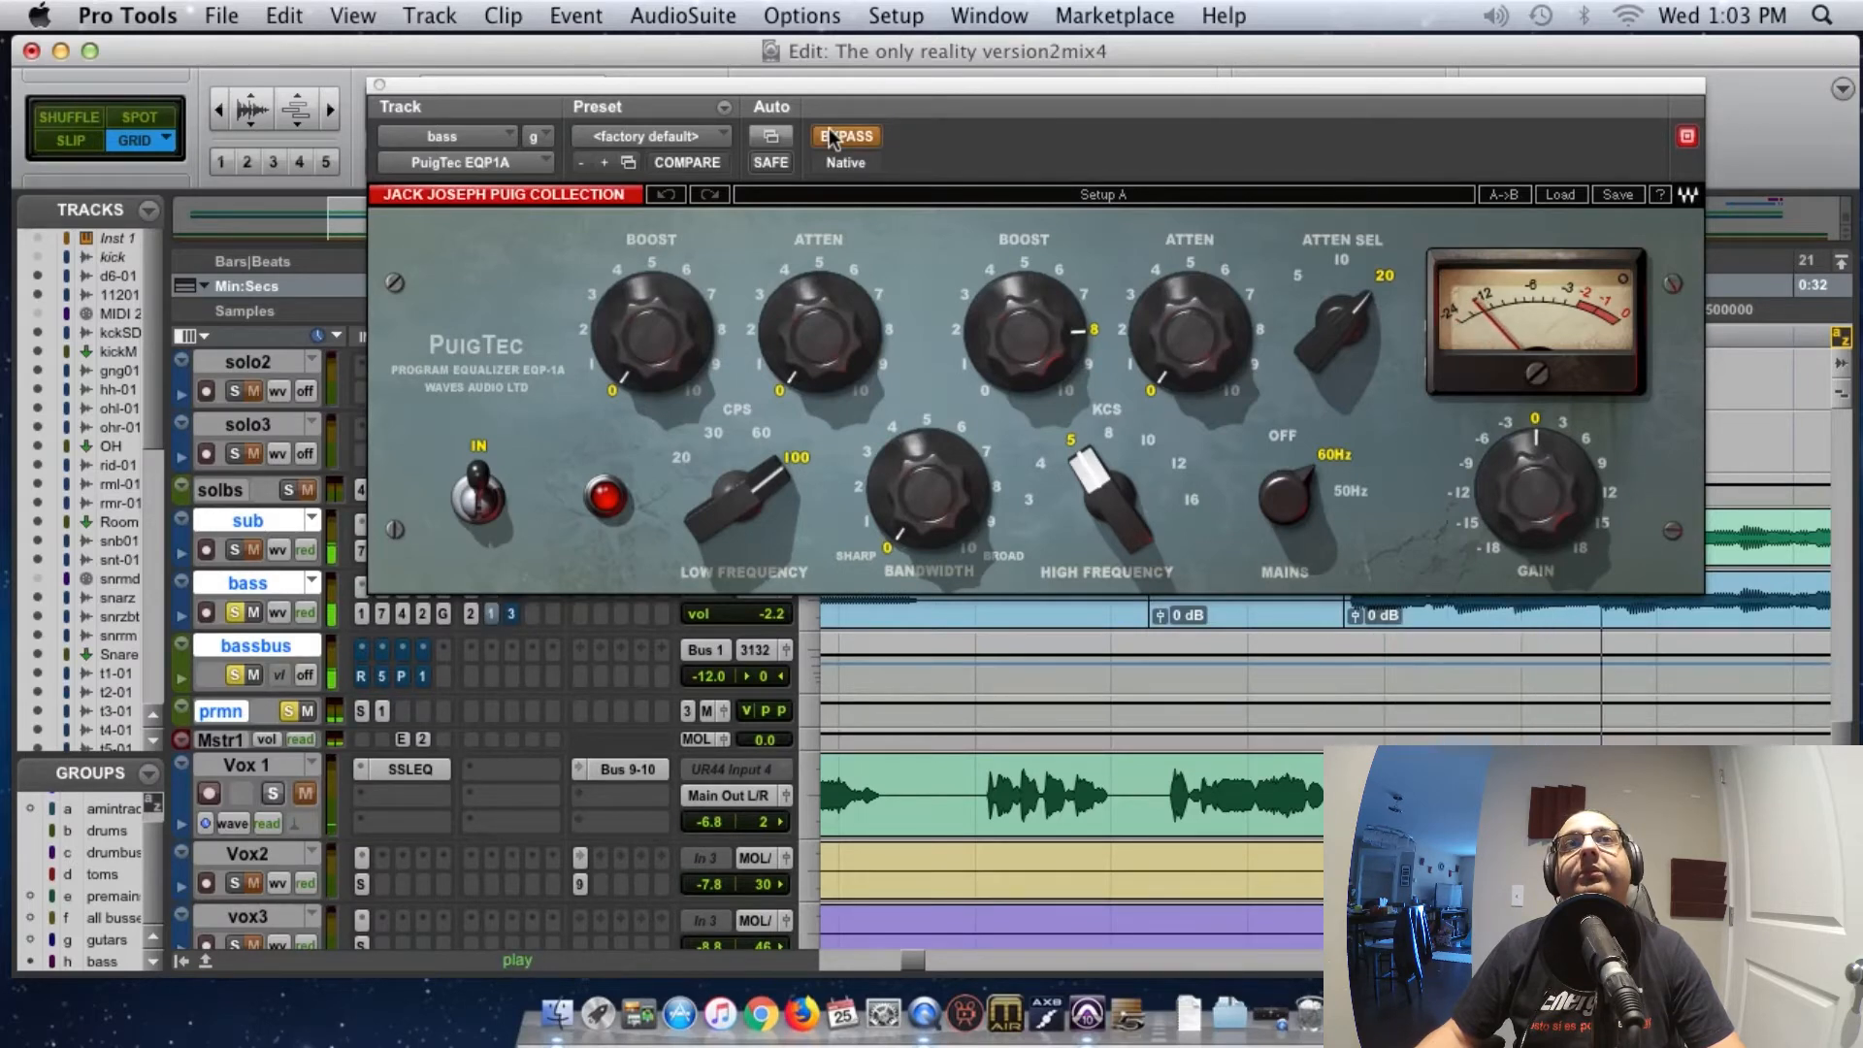
pyautogui.click(828, 132)
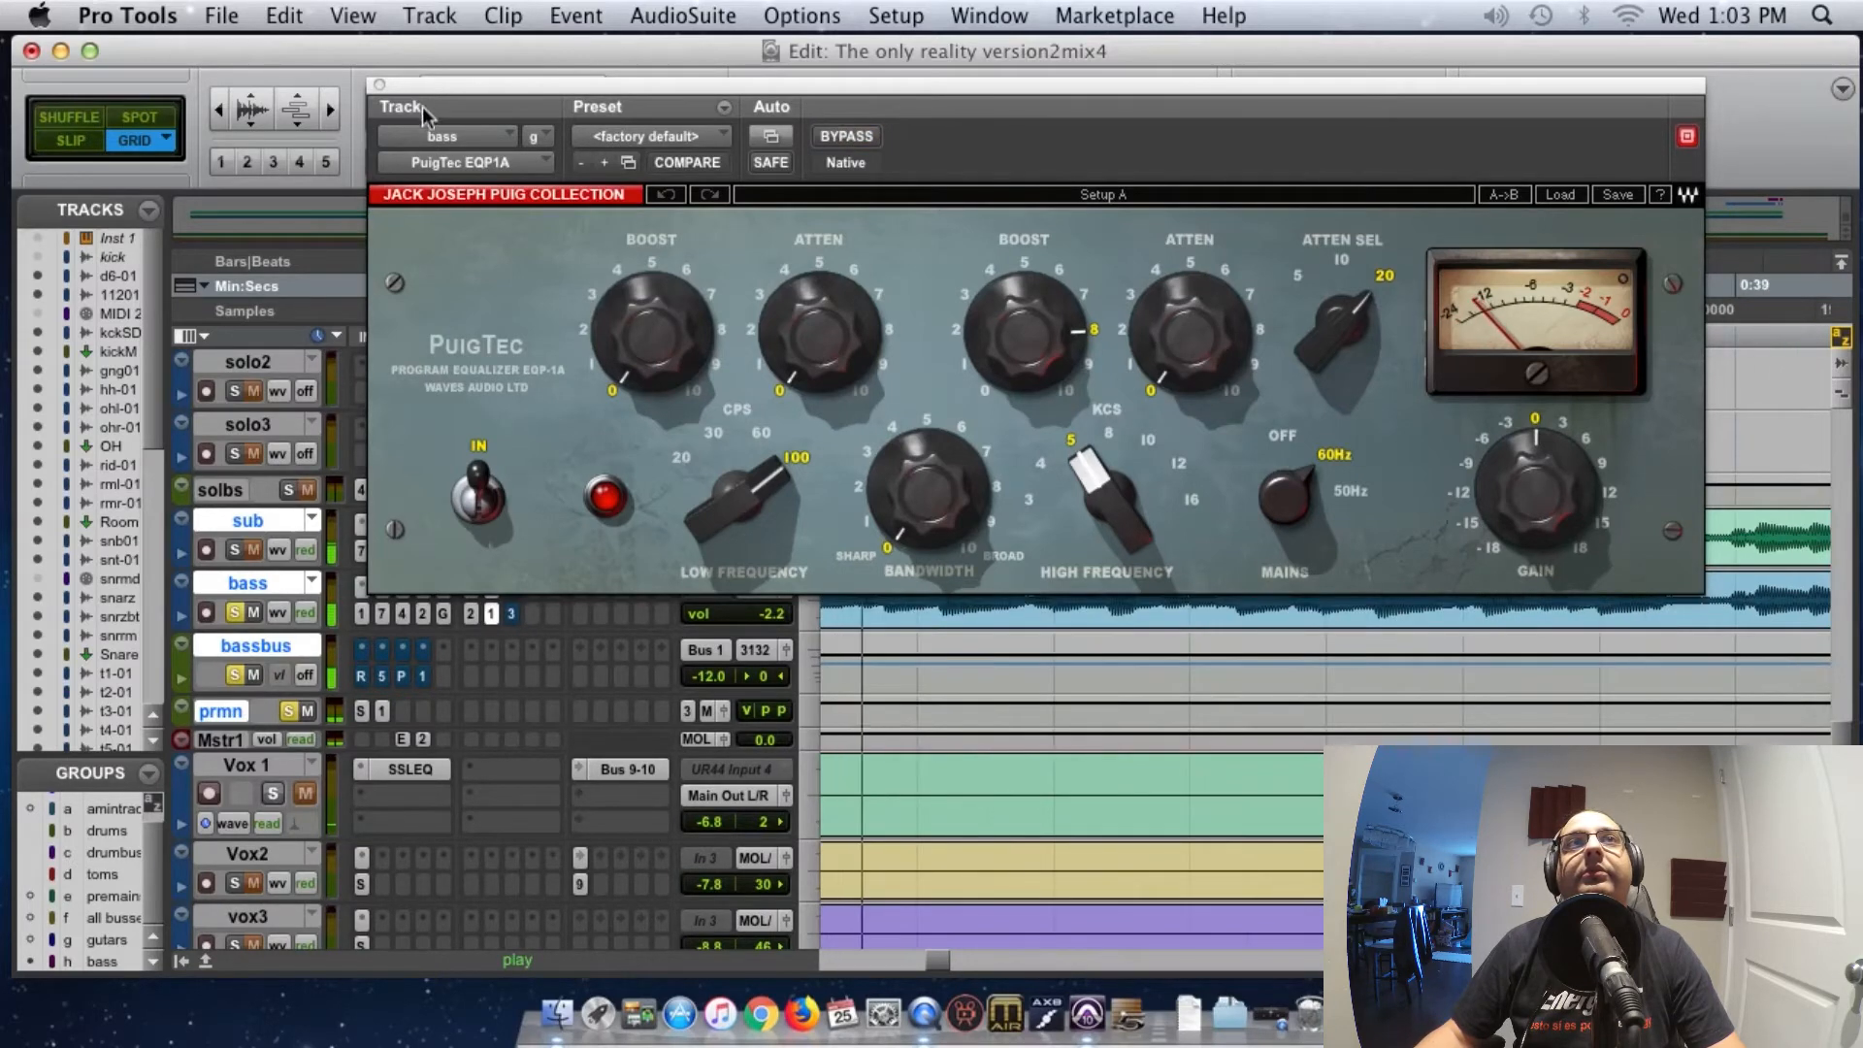
pyautogui.click(379, 84)
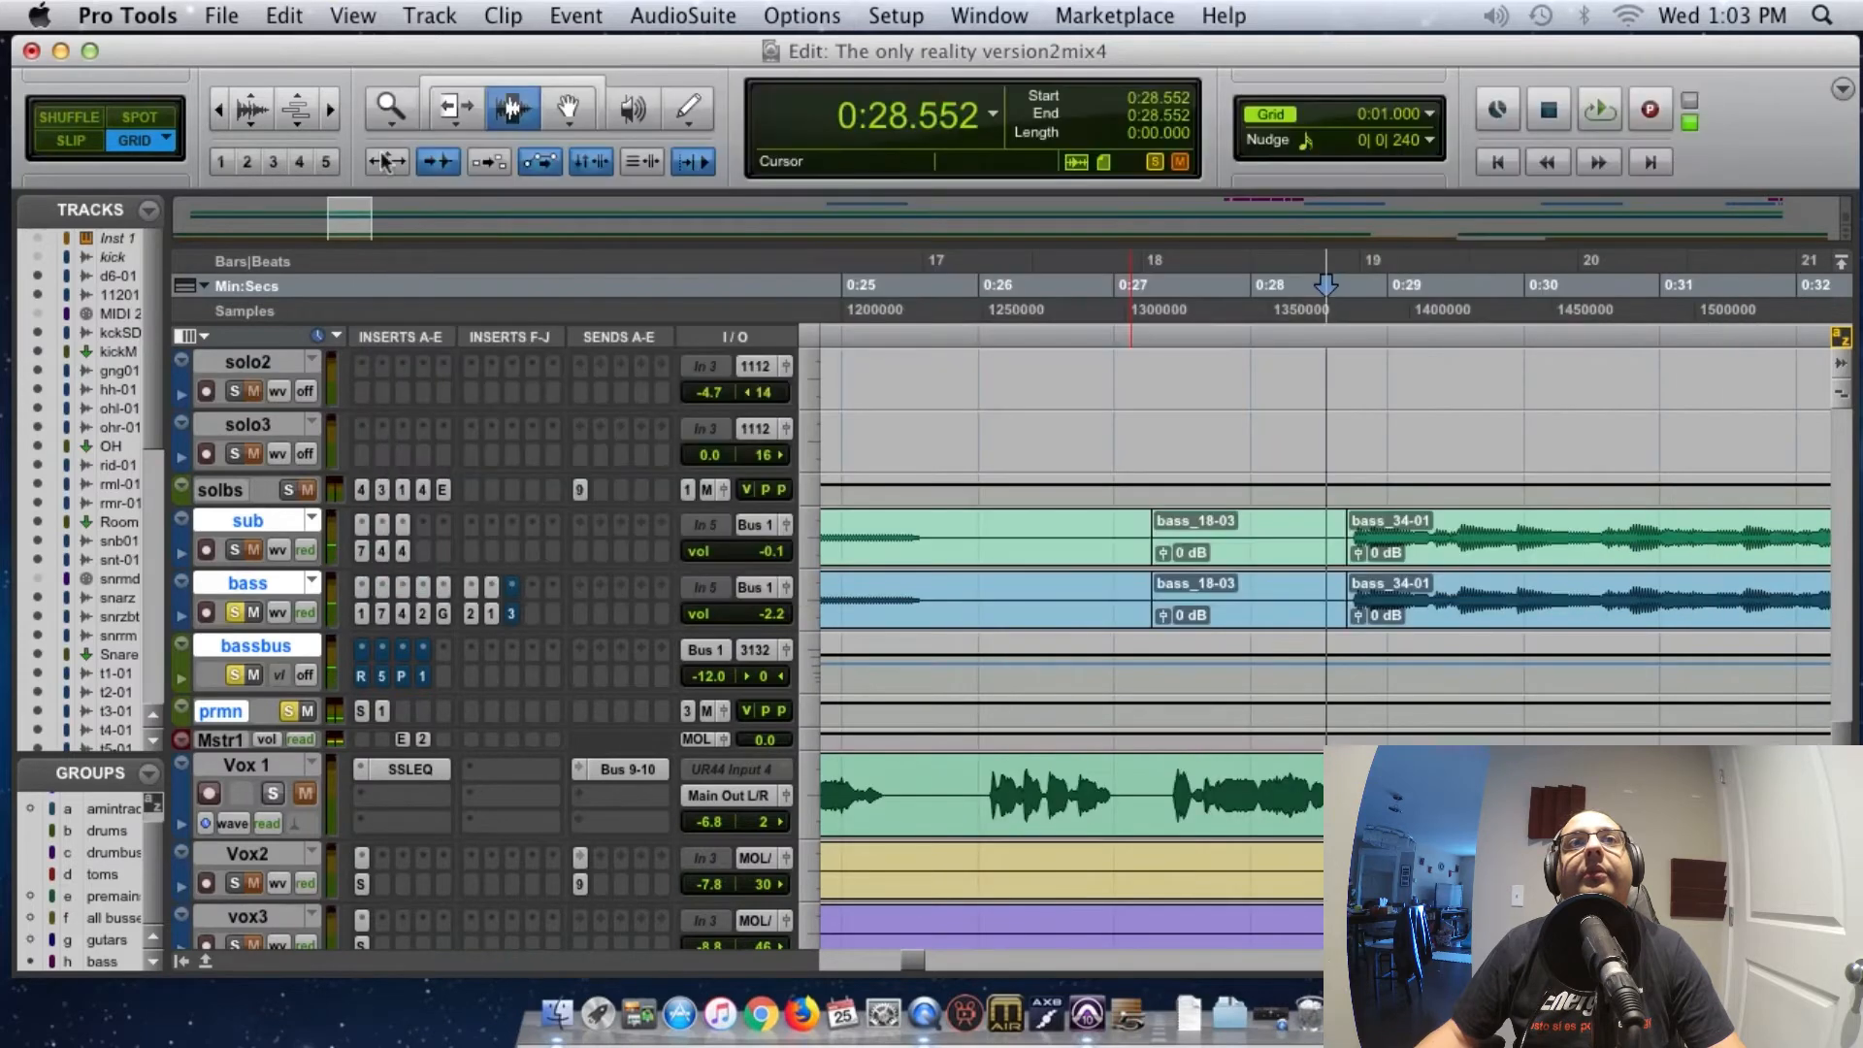
# Activate the VEQ3 equalizer on the bass track, comparing its processed and bypassed sound during playback
pyautogui.click(515, 612)
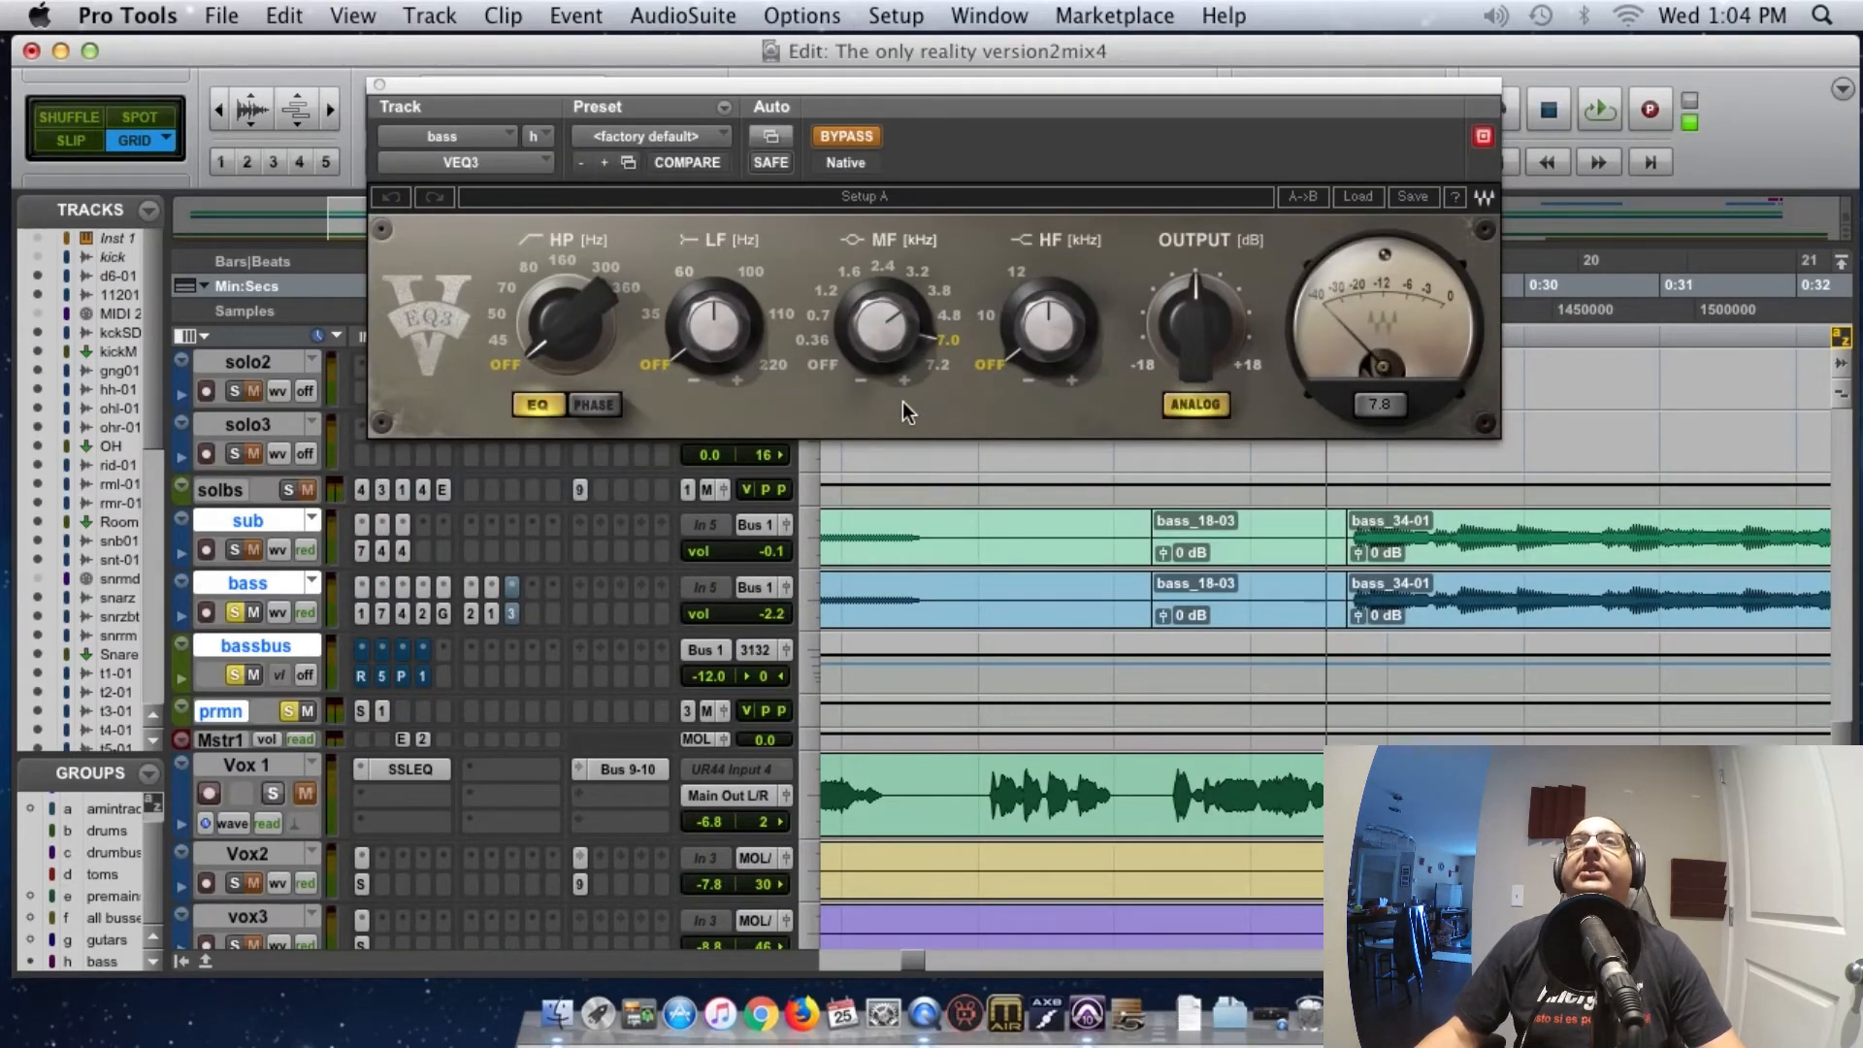
pyautogui.click(858, 136)
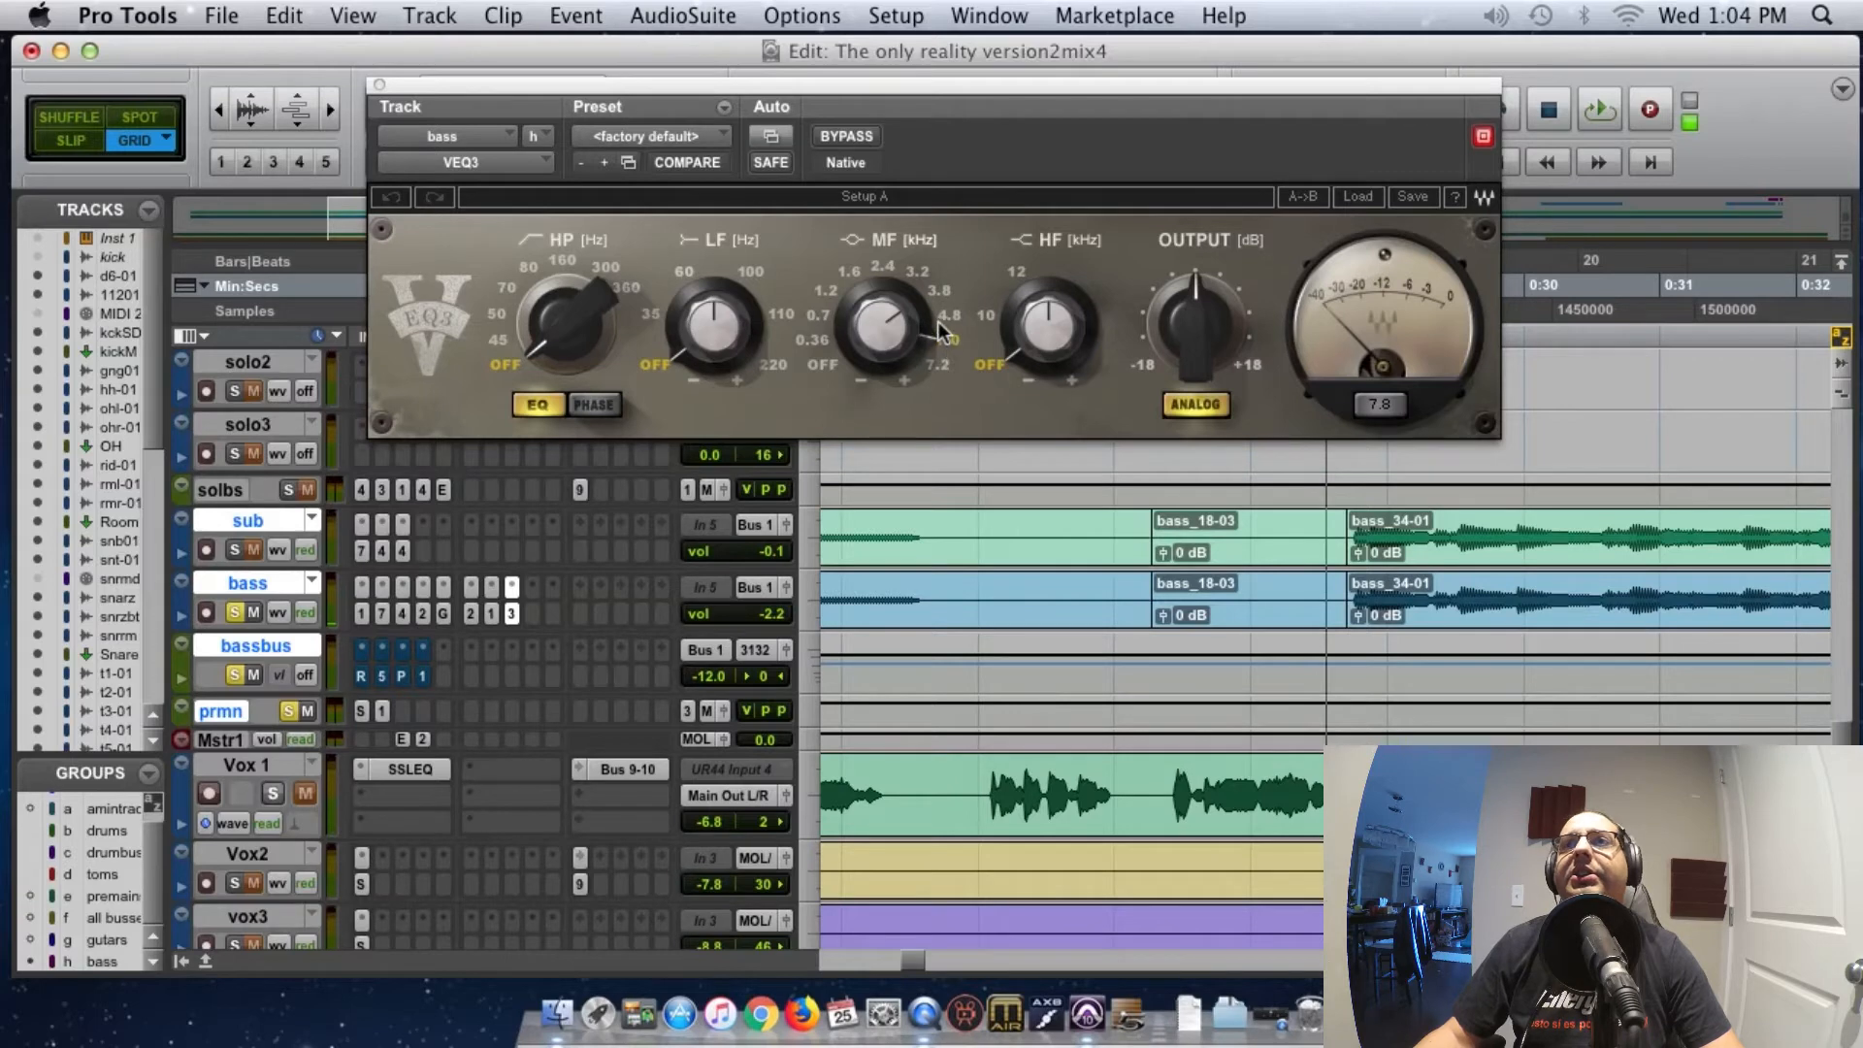
pyautogui.press('space')
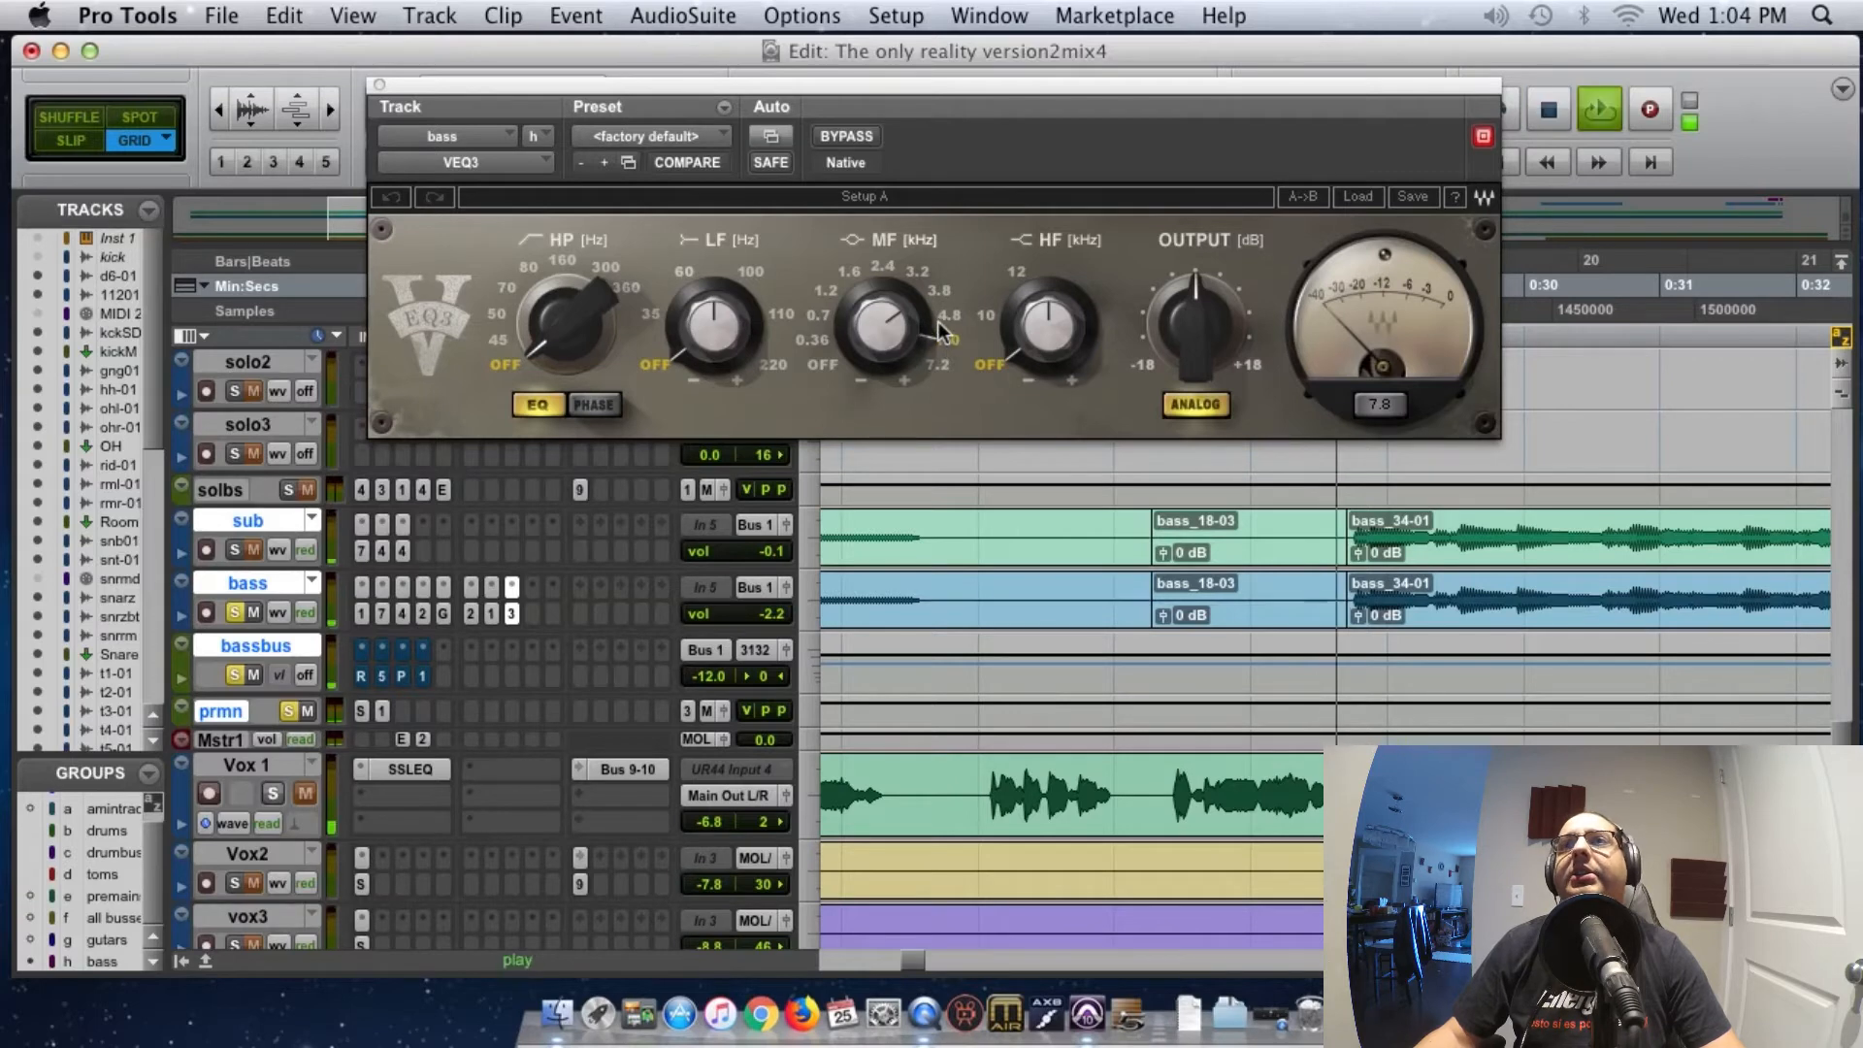
pyautogui.click(843, 135)
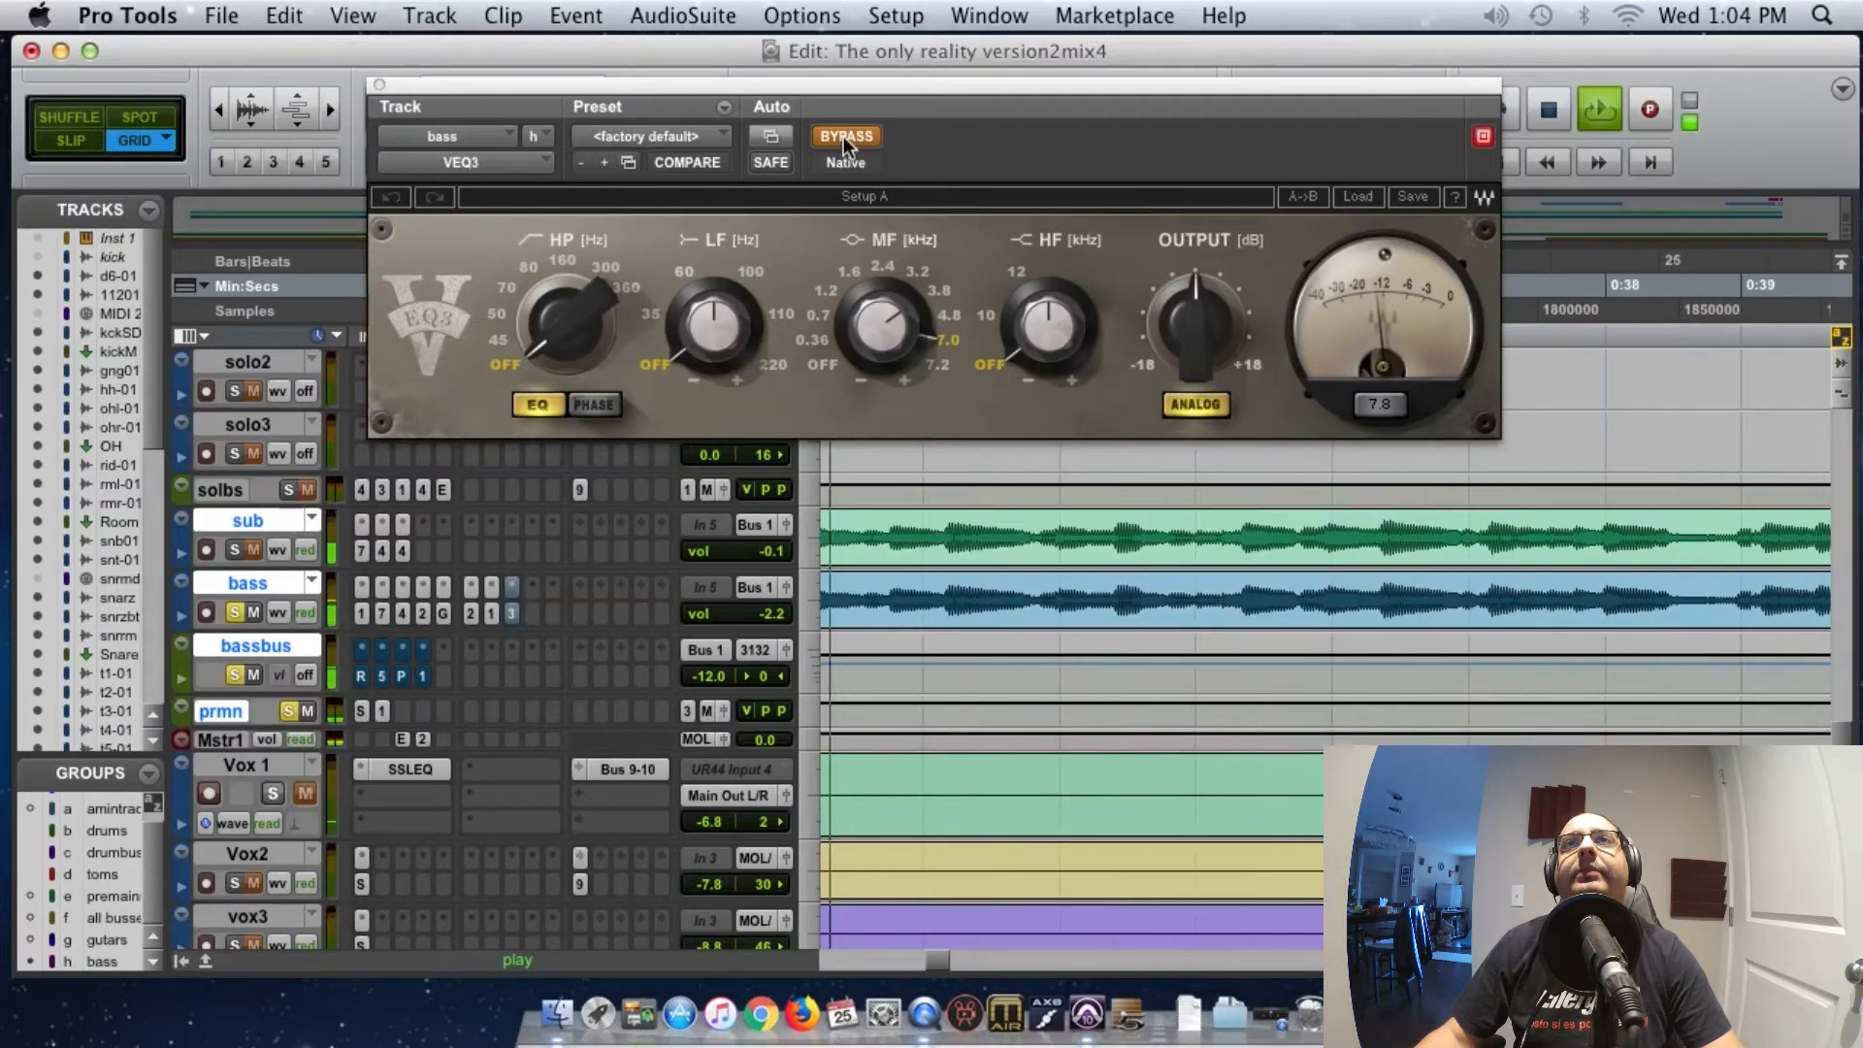
pyautogui.click(843, 136)
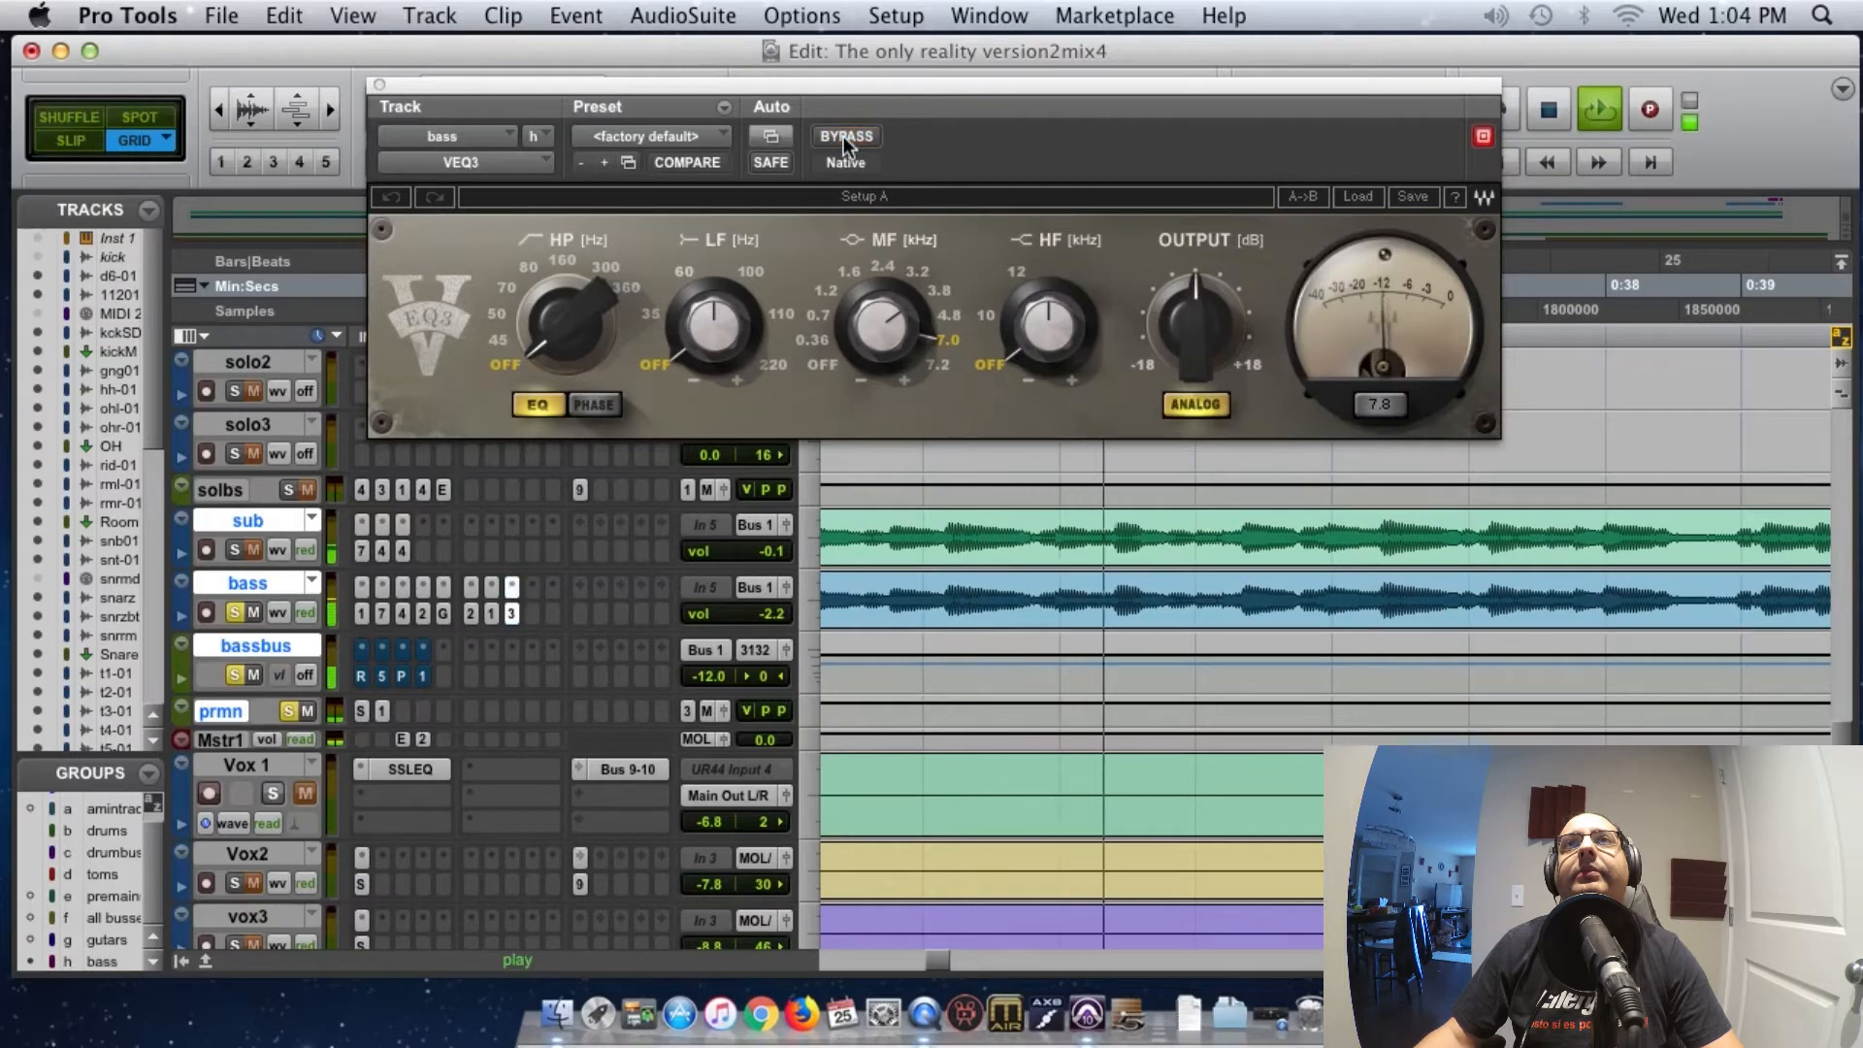
pyautogui.press('space')
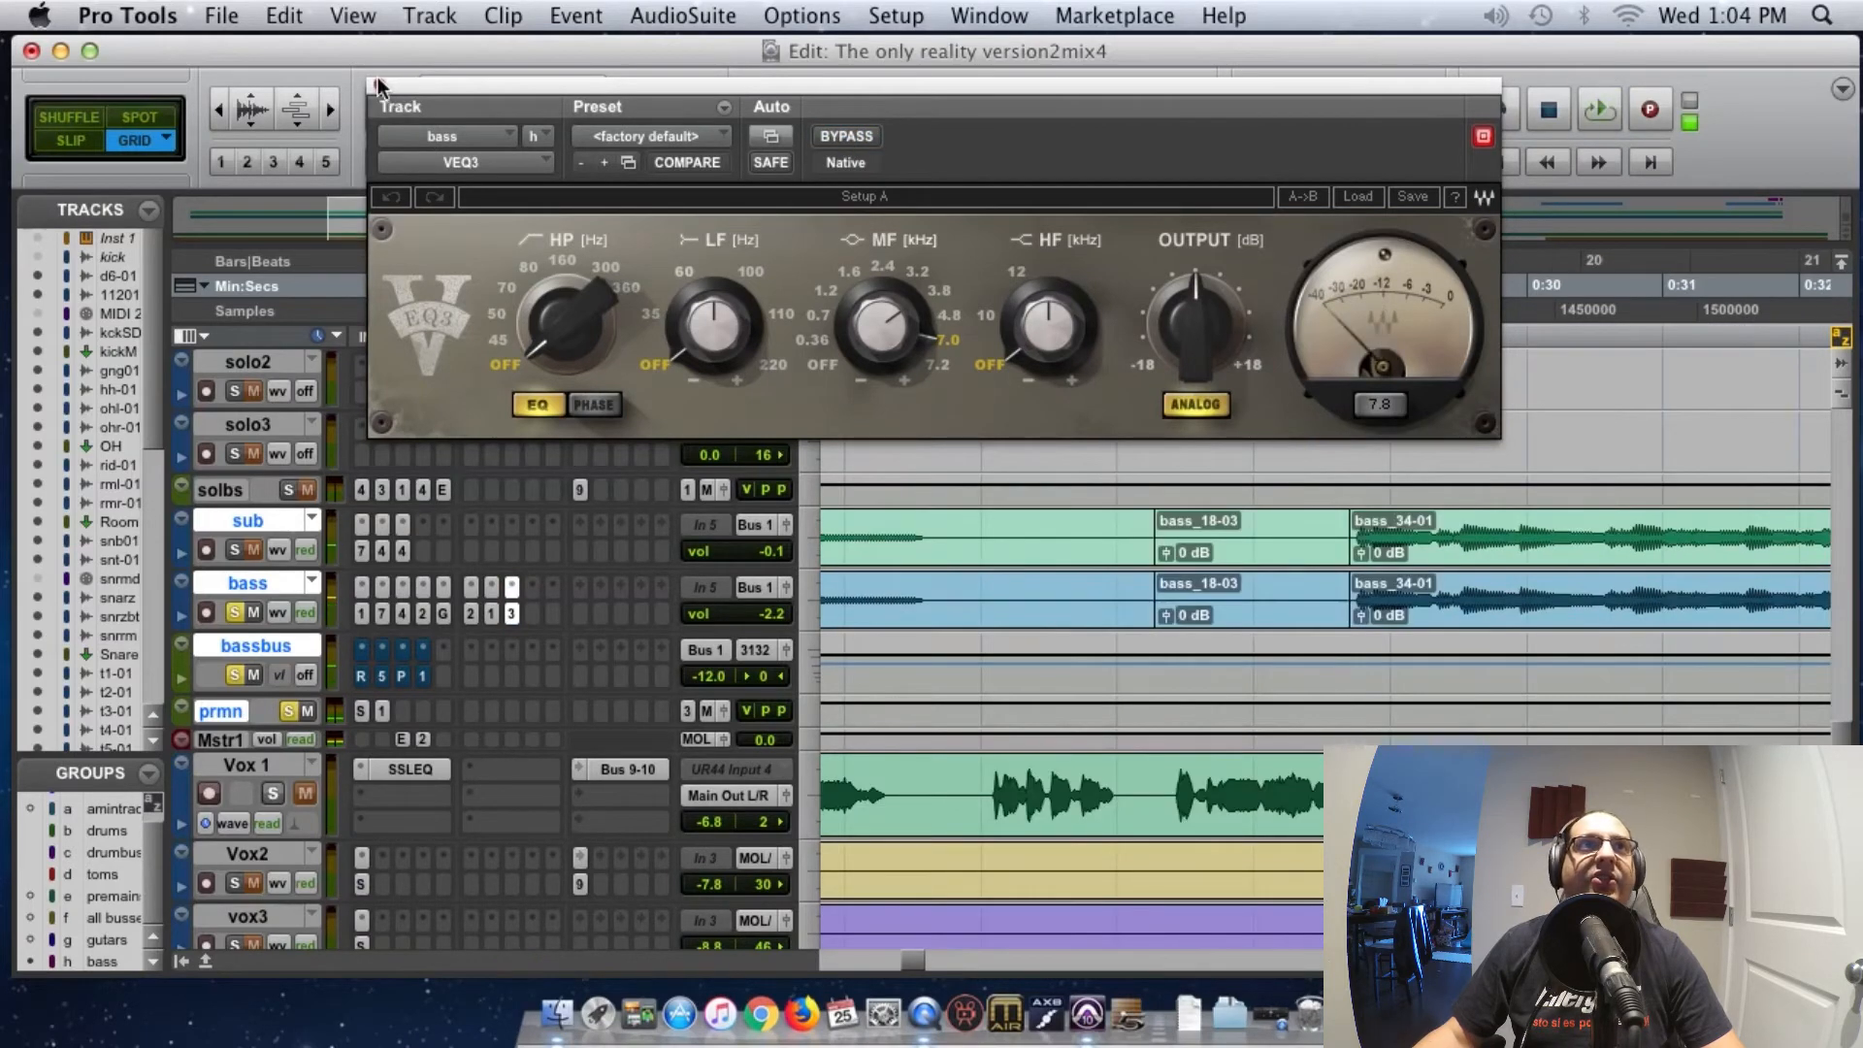
pyautogui.click(378, 84)
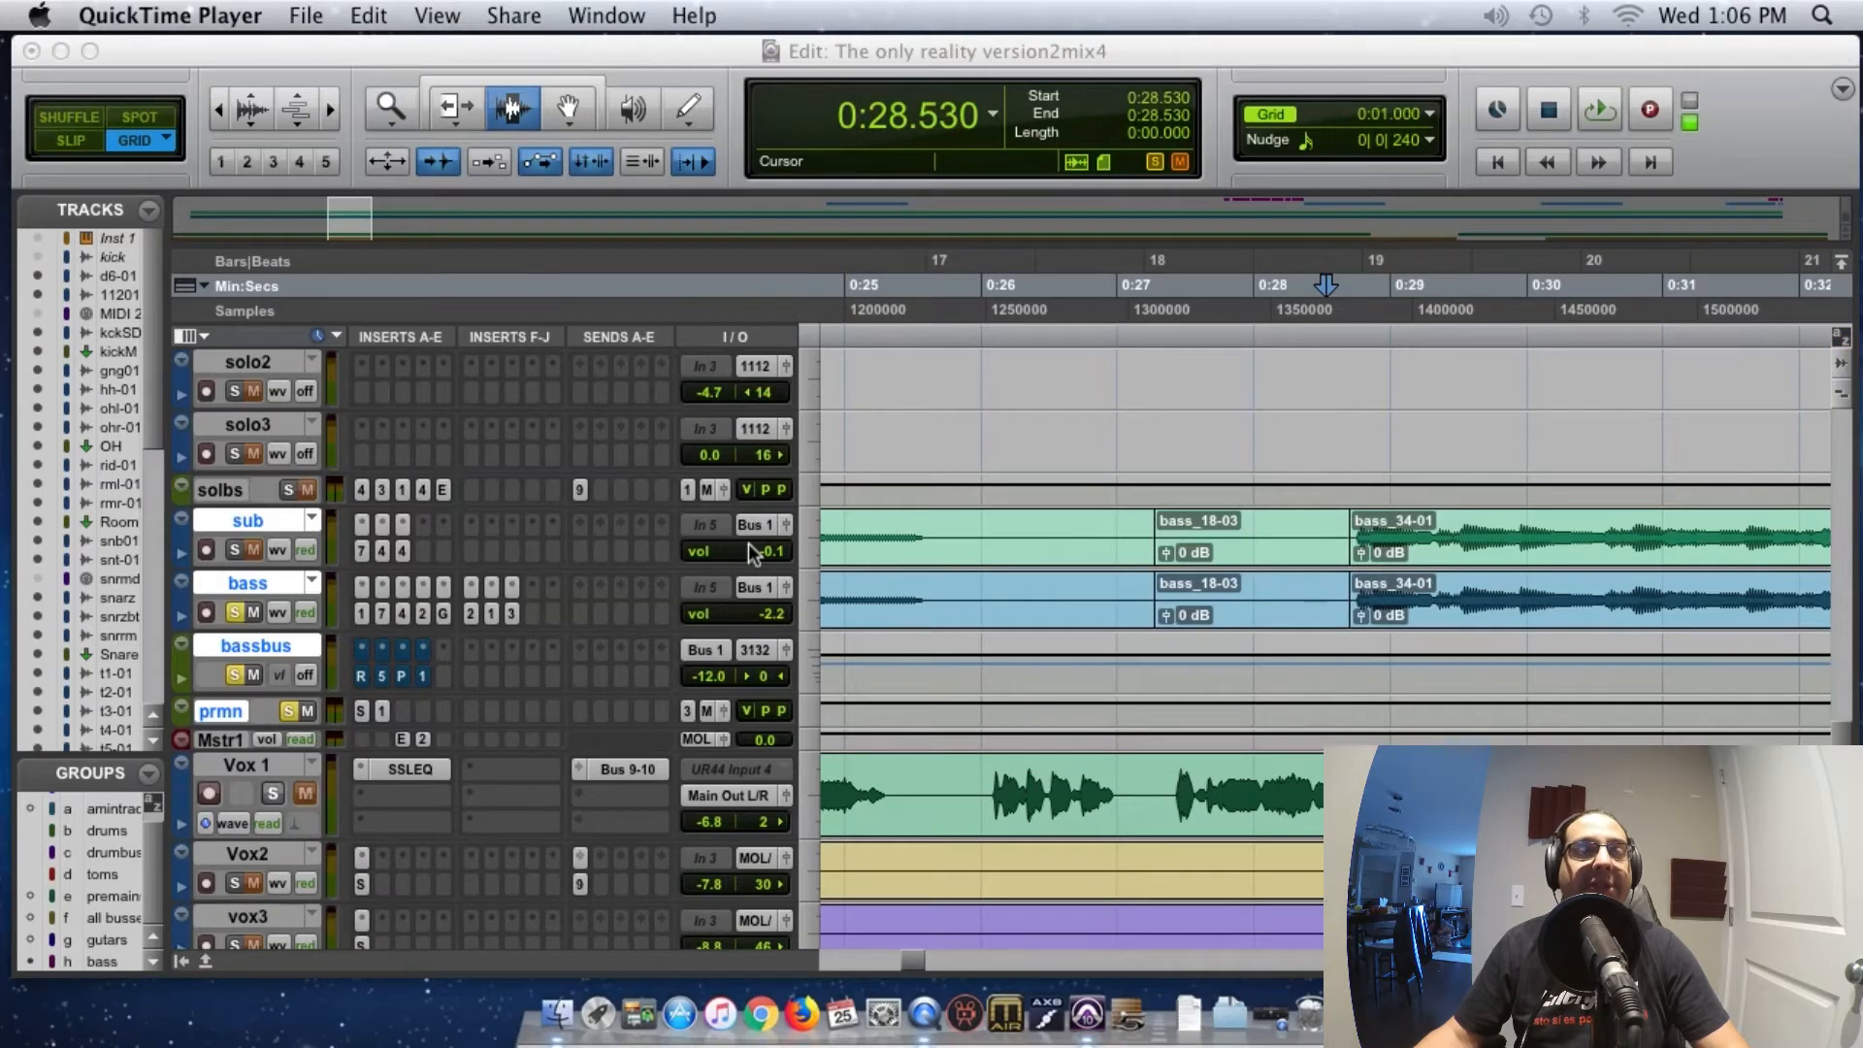
# Solo the sub track together with the bass track and play the two combined
pyautogui.click(293, 586)
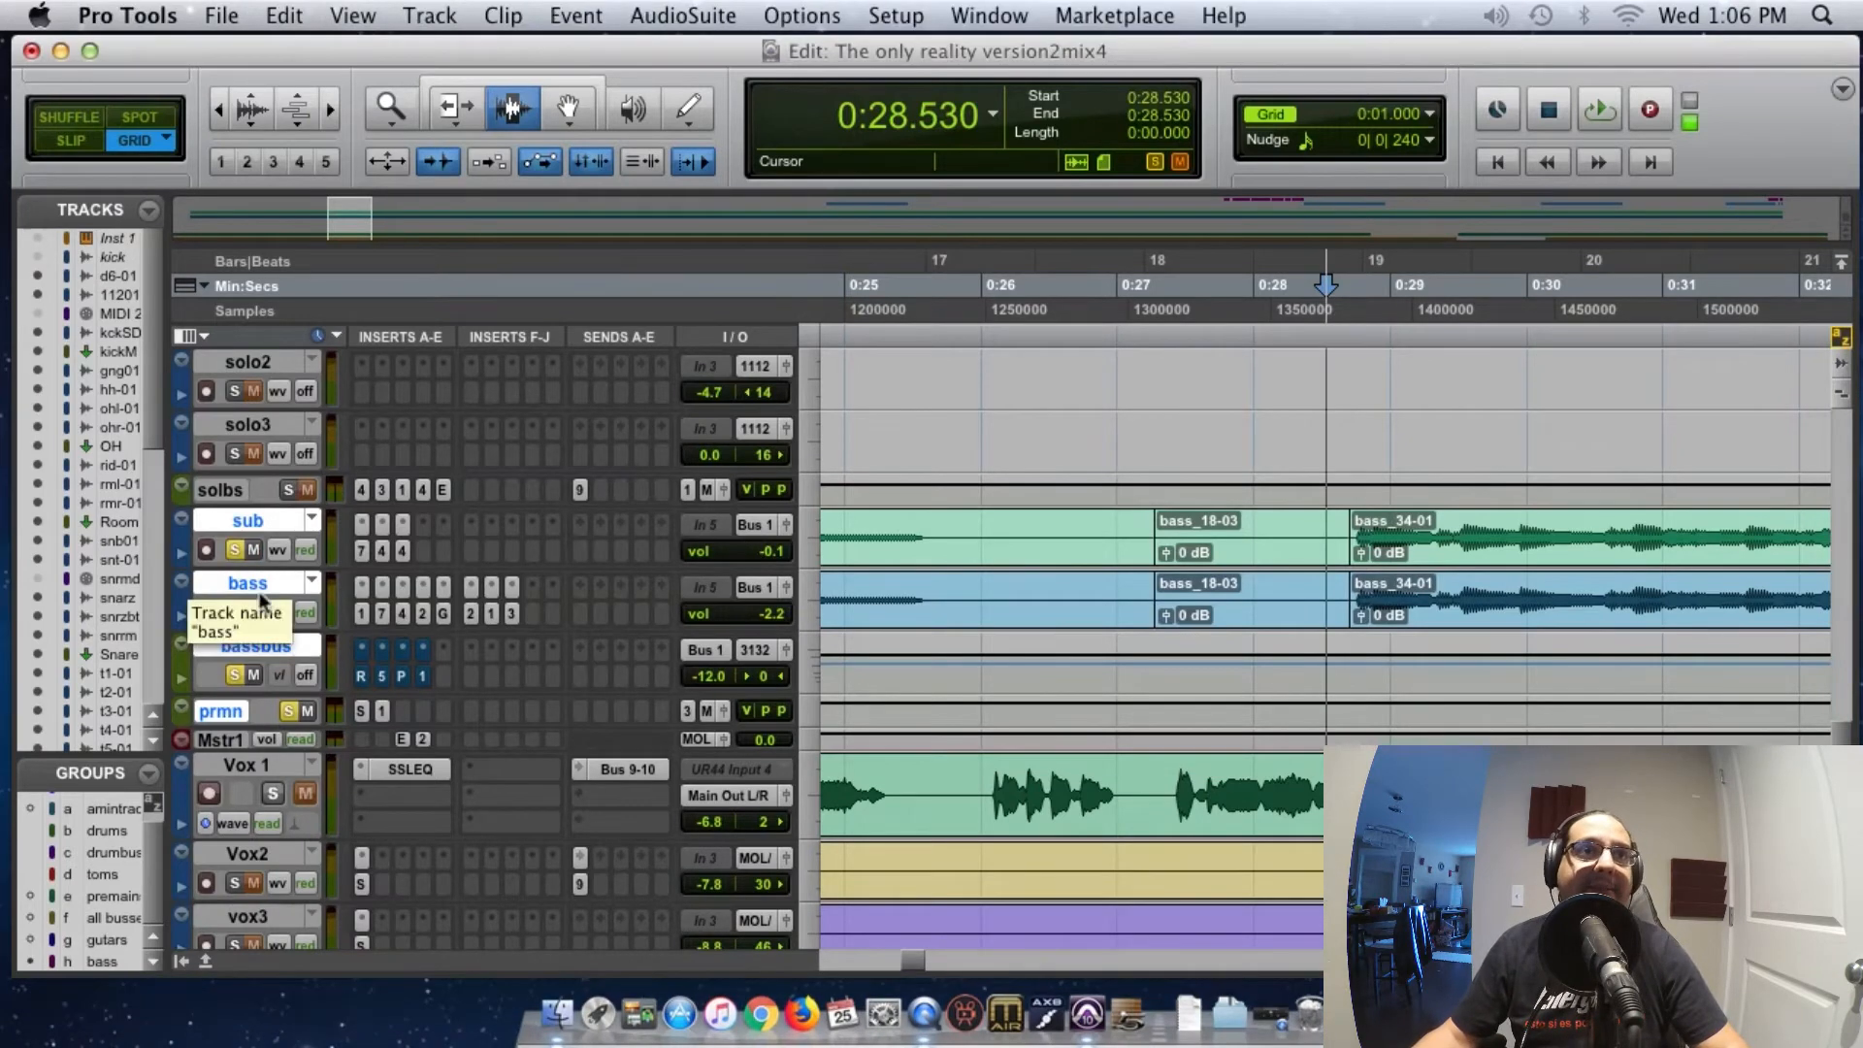
pyautogui.press('space')
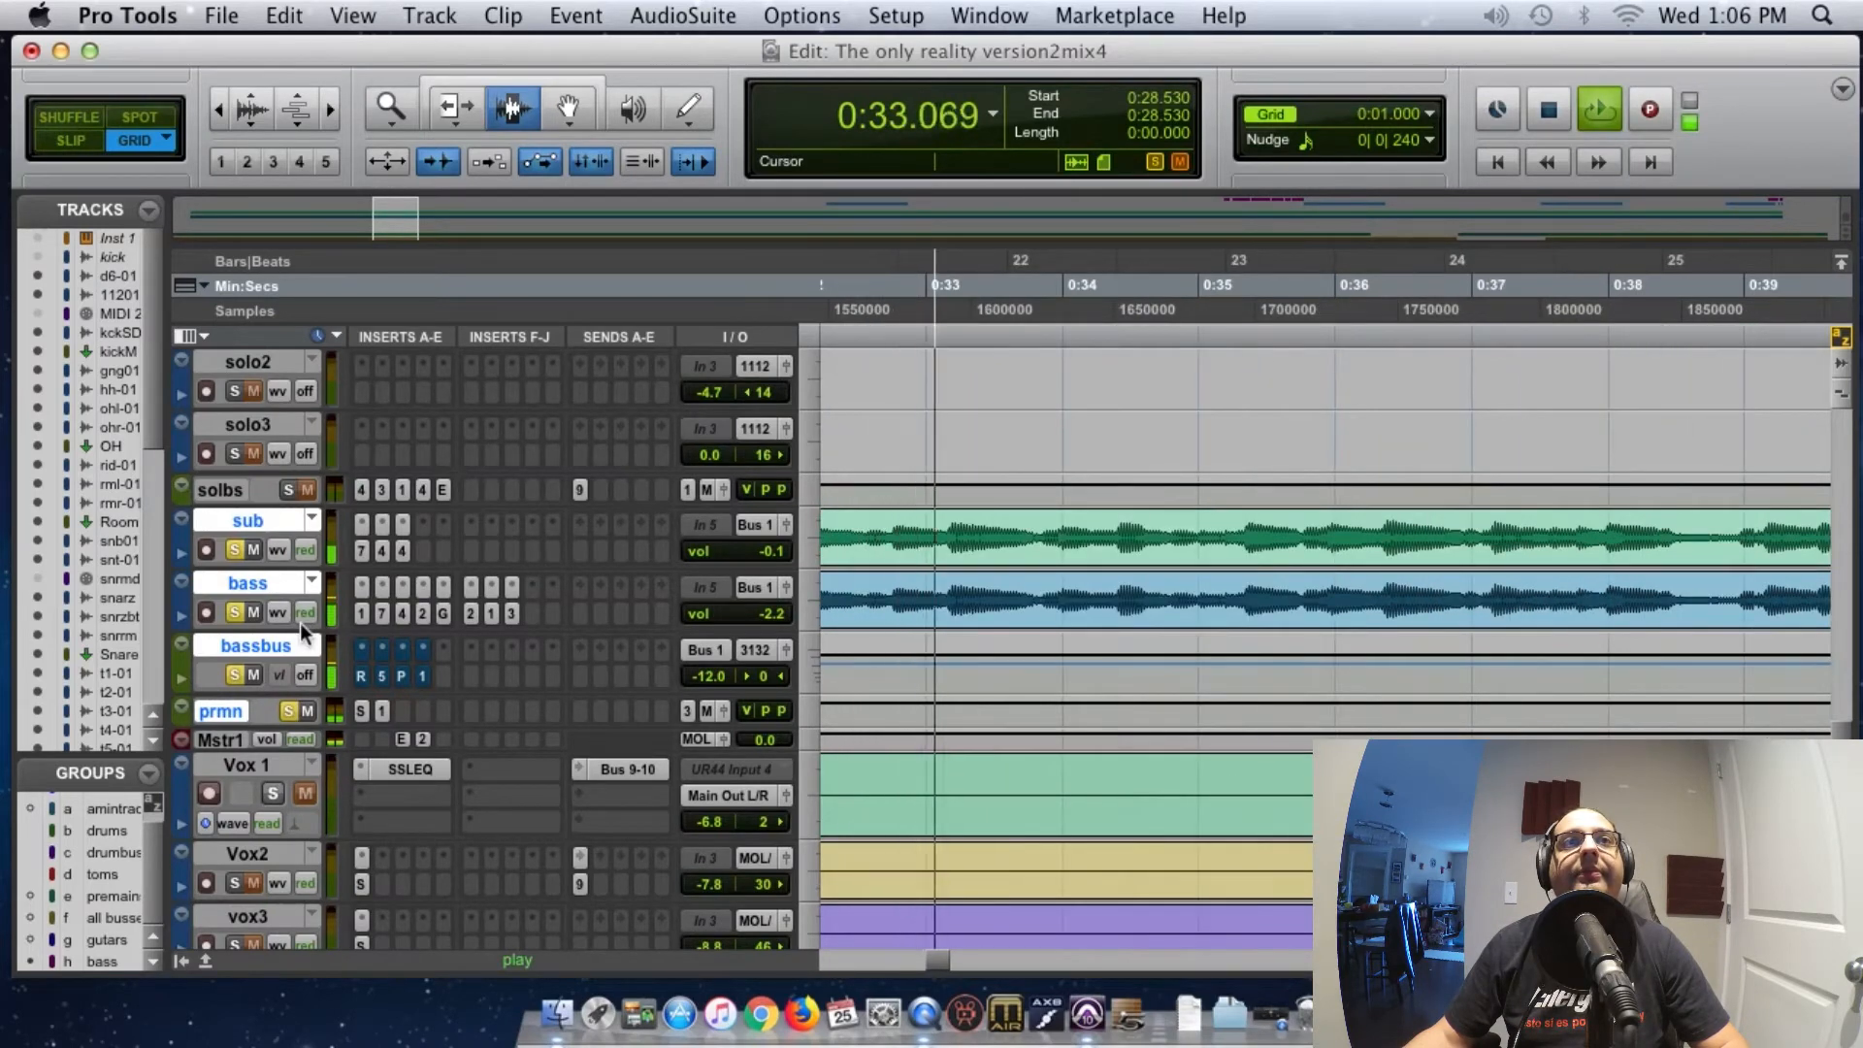
pyautogui.press('space')
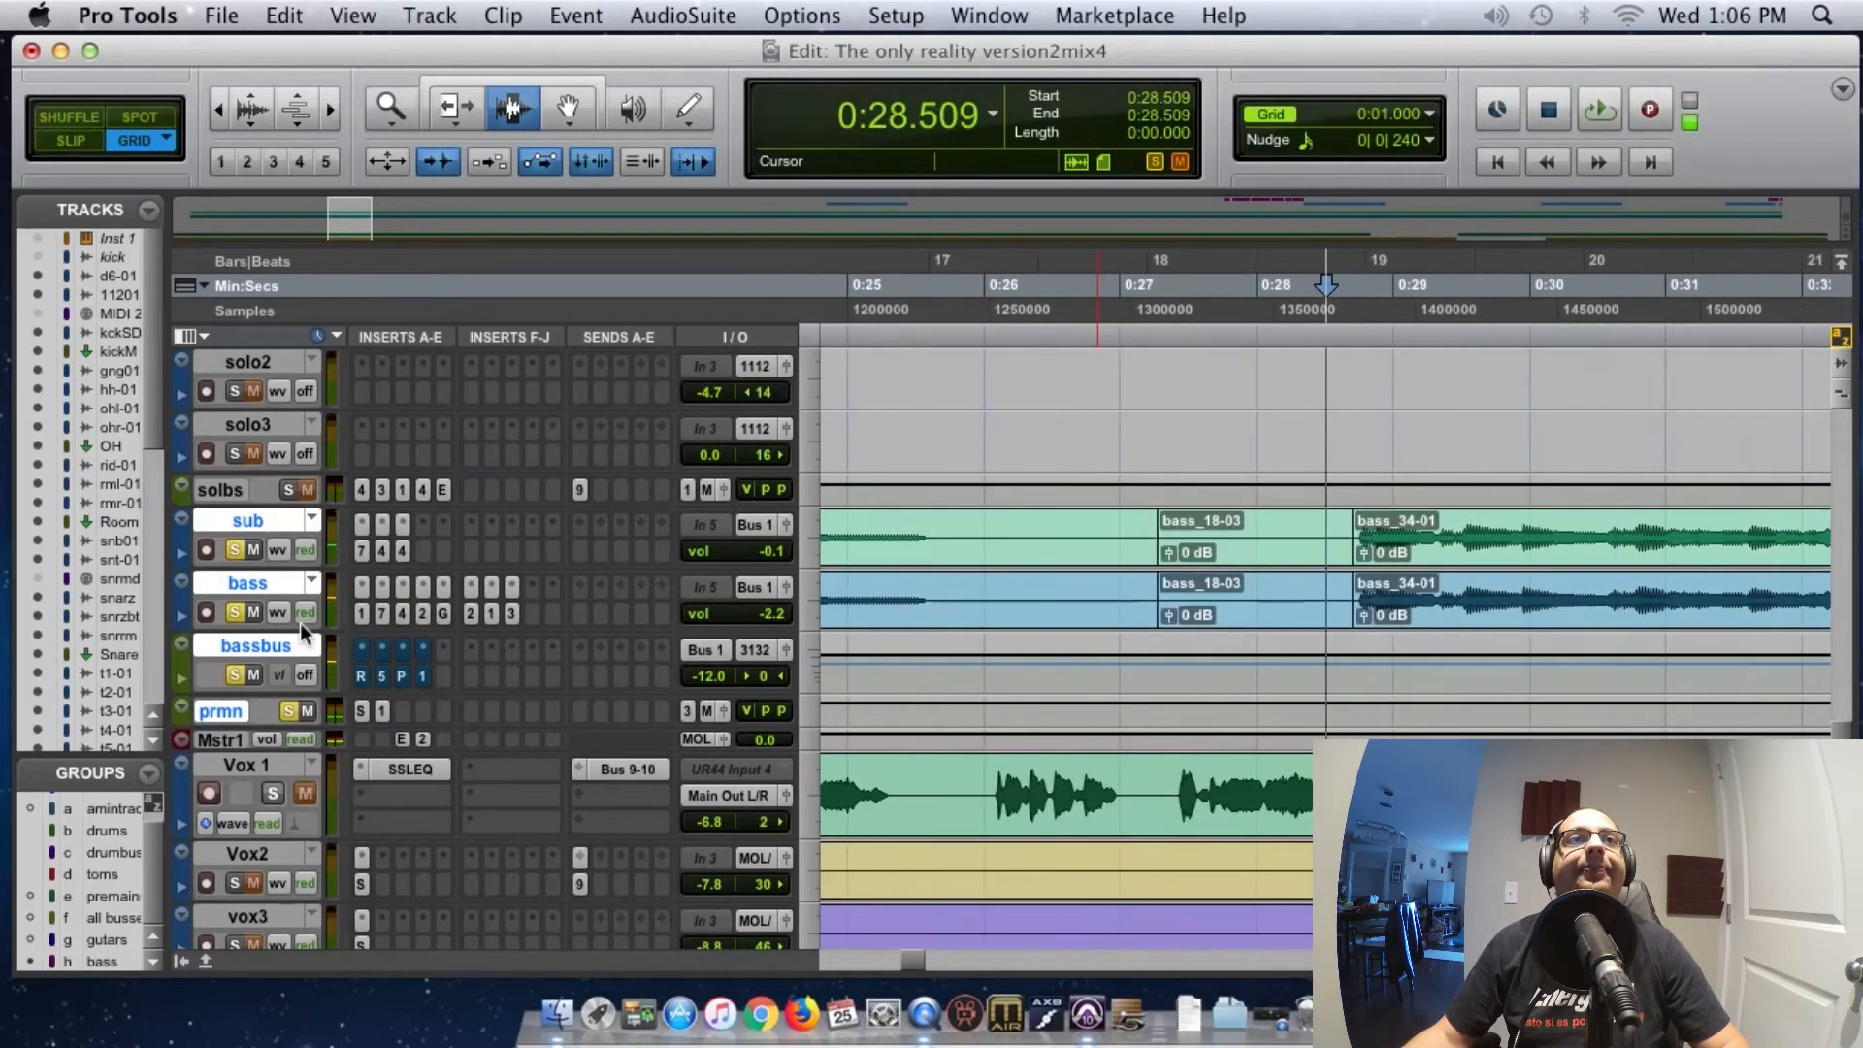
# Activate the RBass insert on the bassbus track, comparing the combined bass with and without it during playback
pyautogui.click(361, 677)
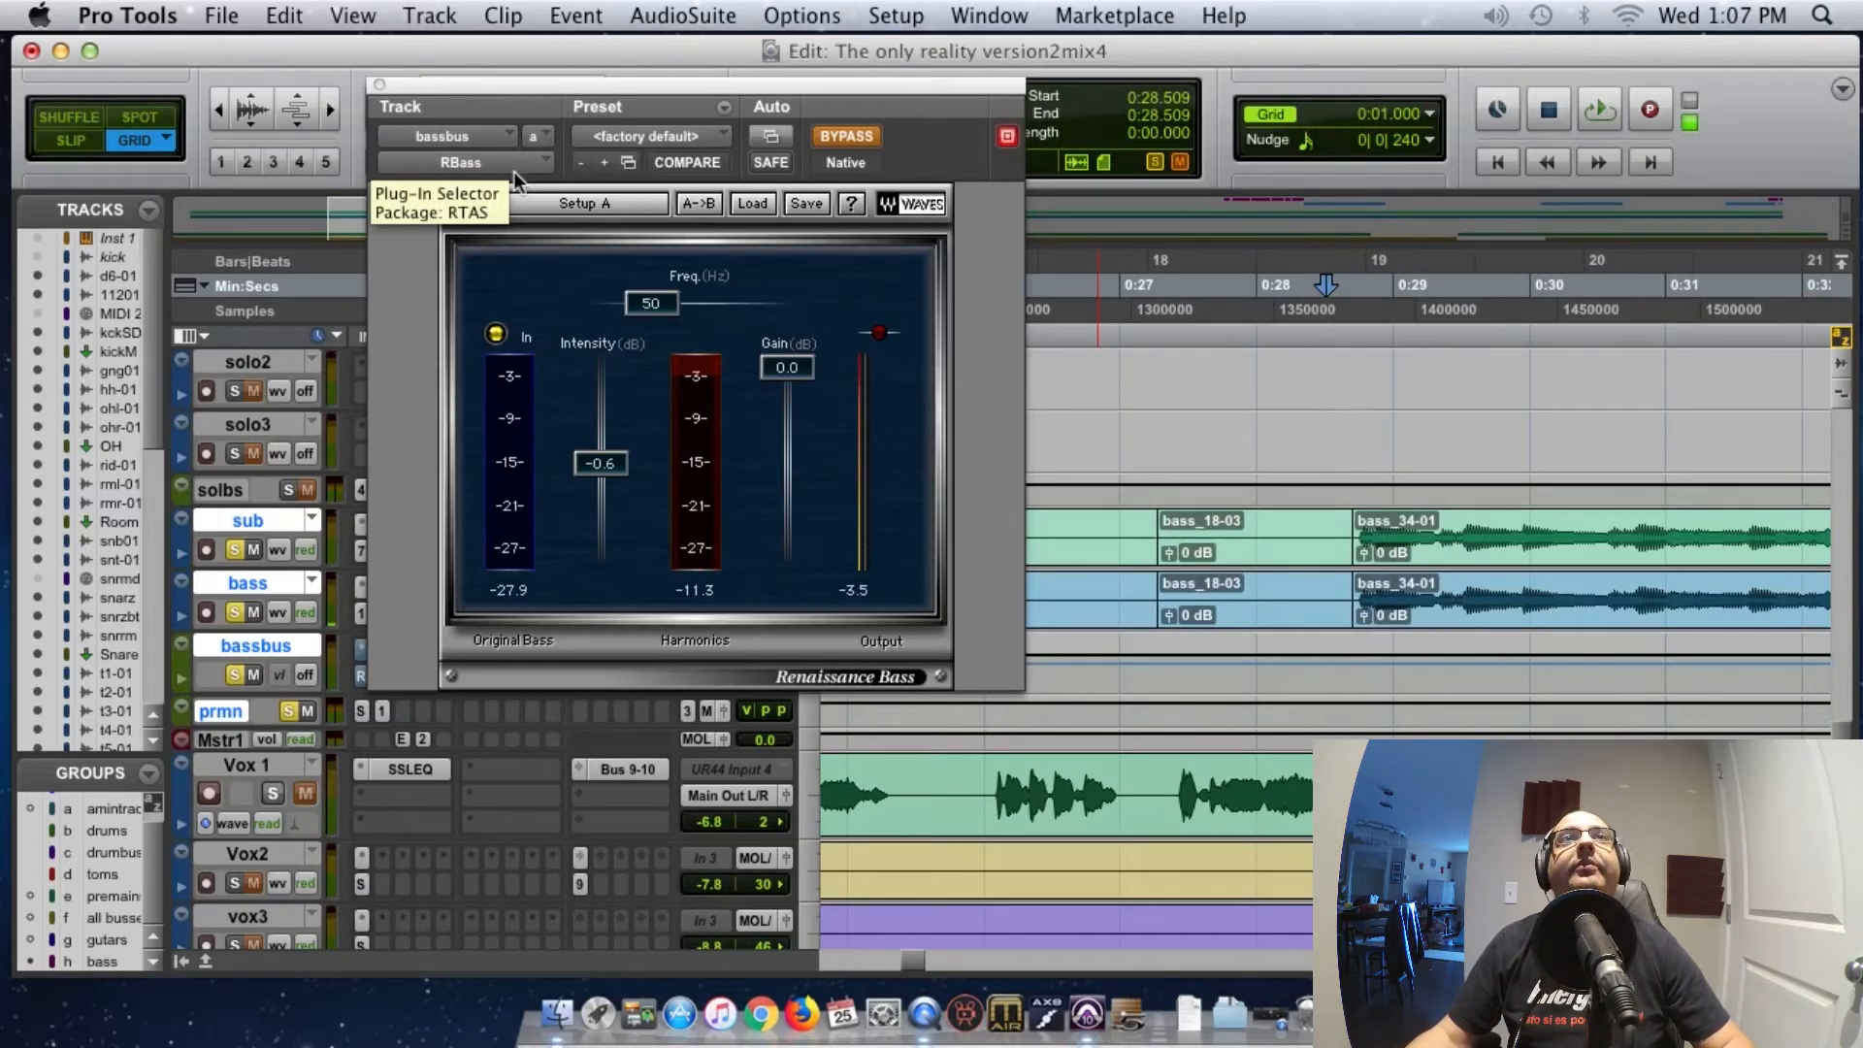
pyautogui.press('space')
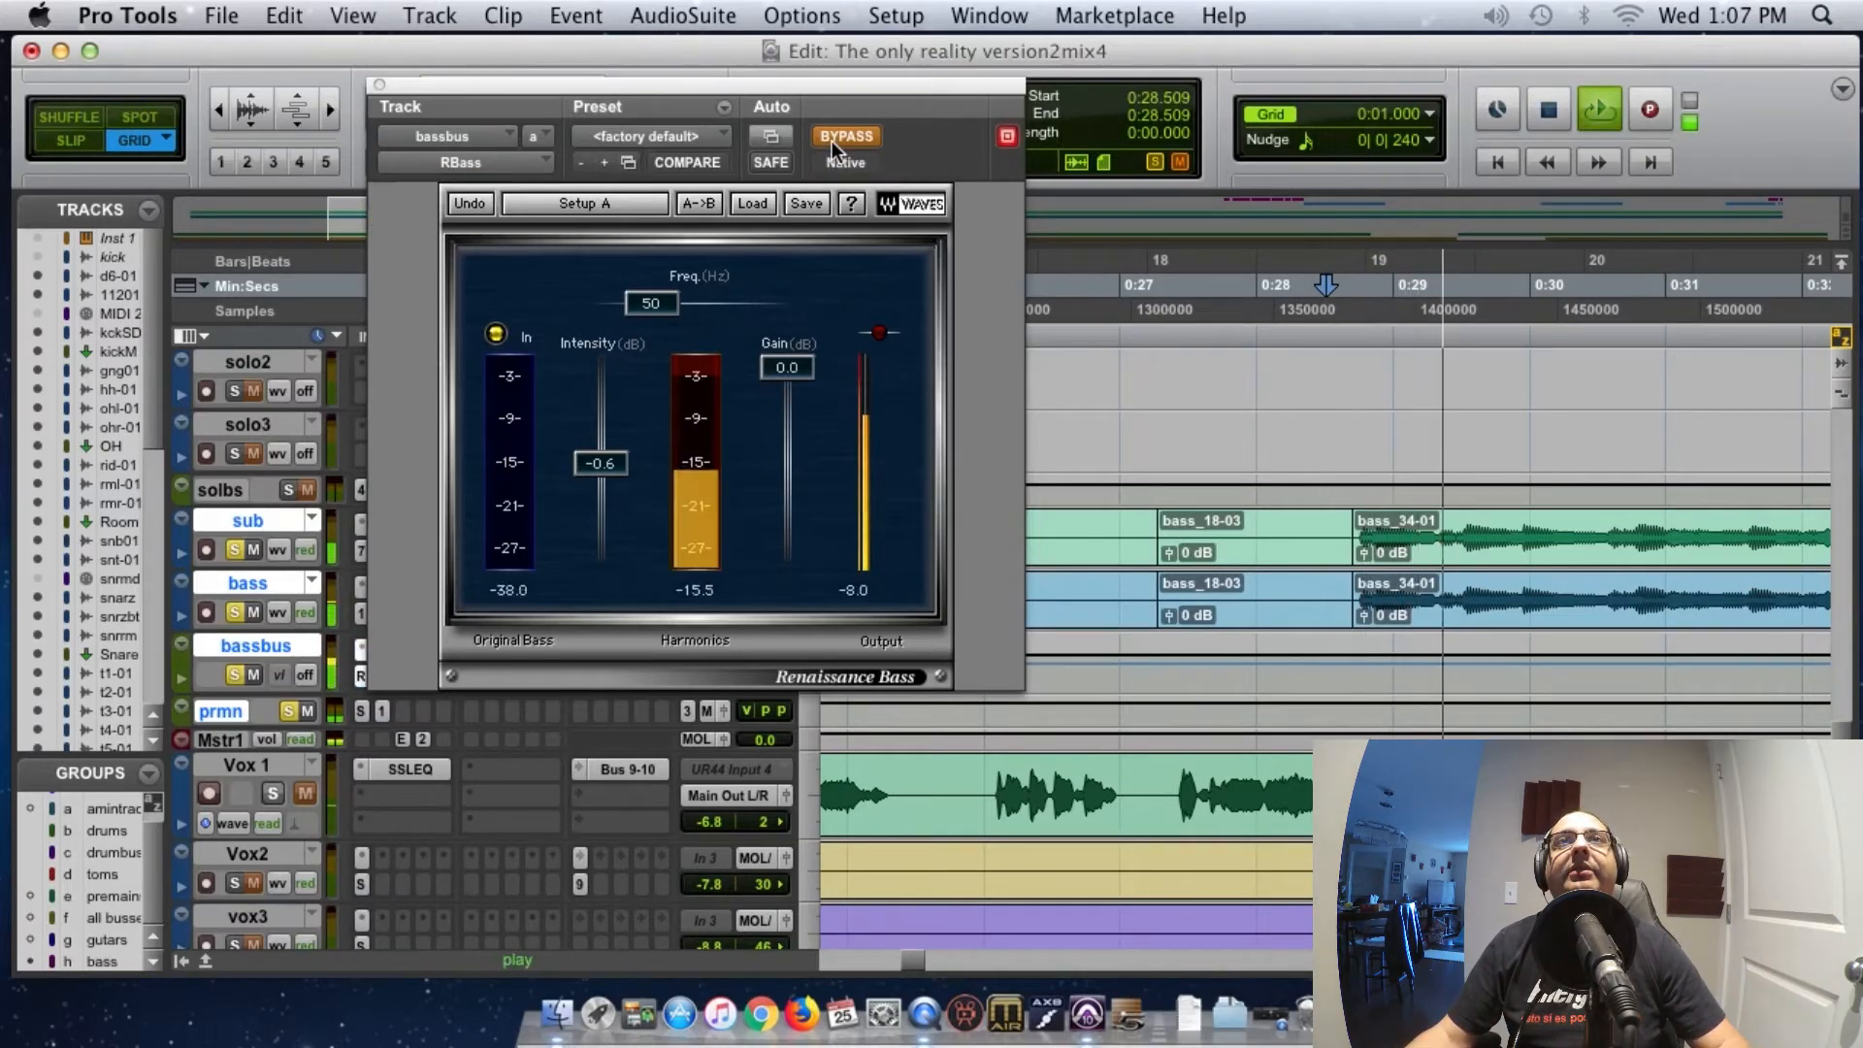
pyautogui.click(832, 141)
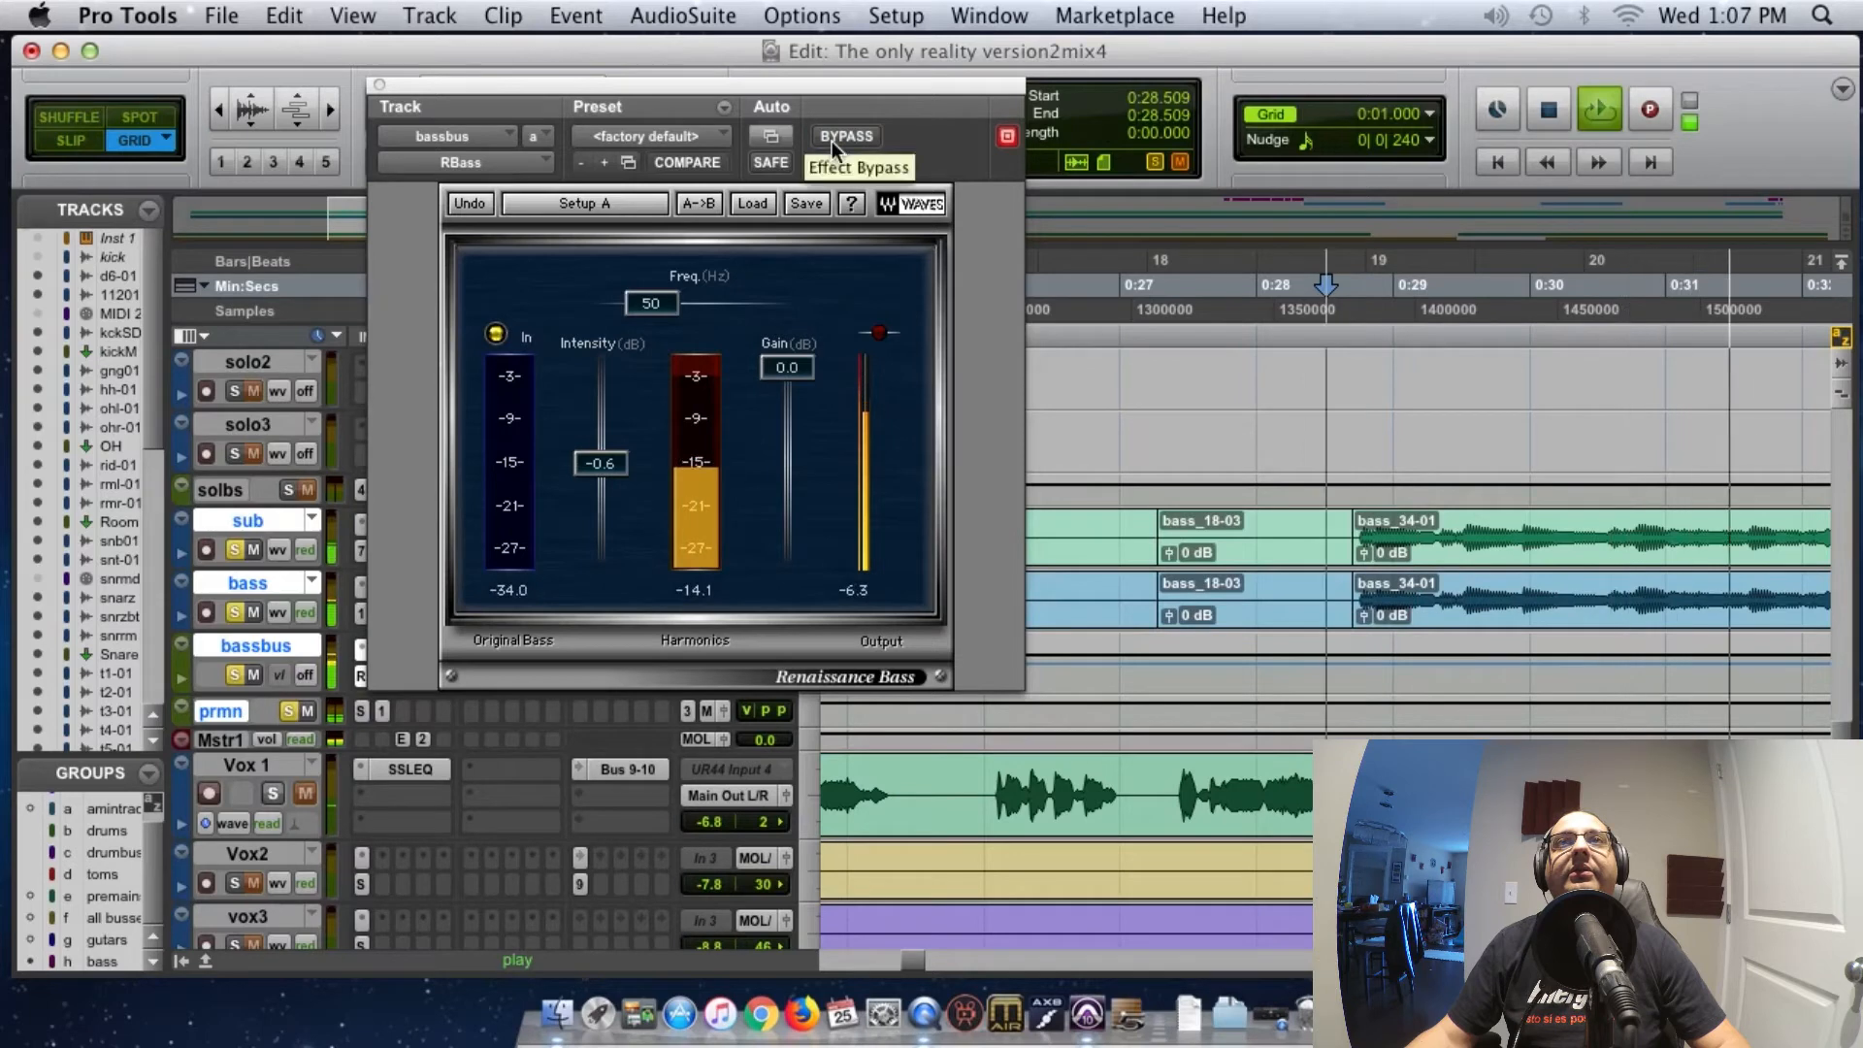
pyautogui.click(832, 140)
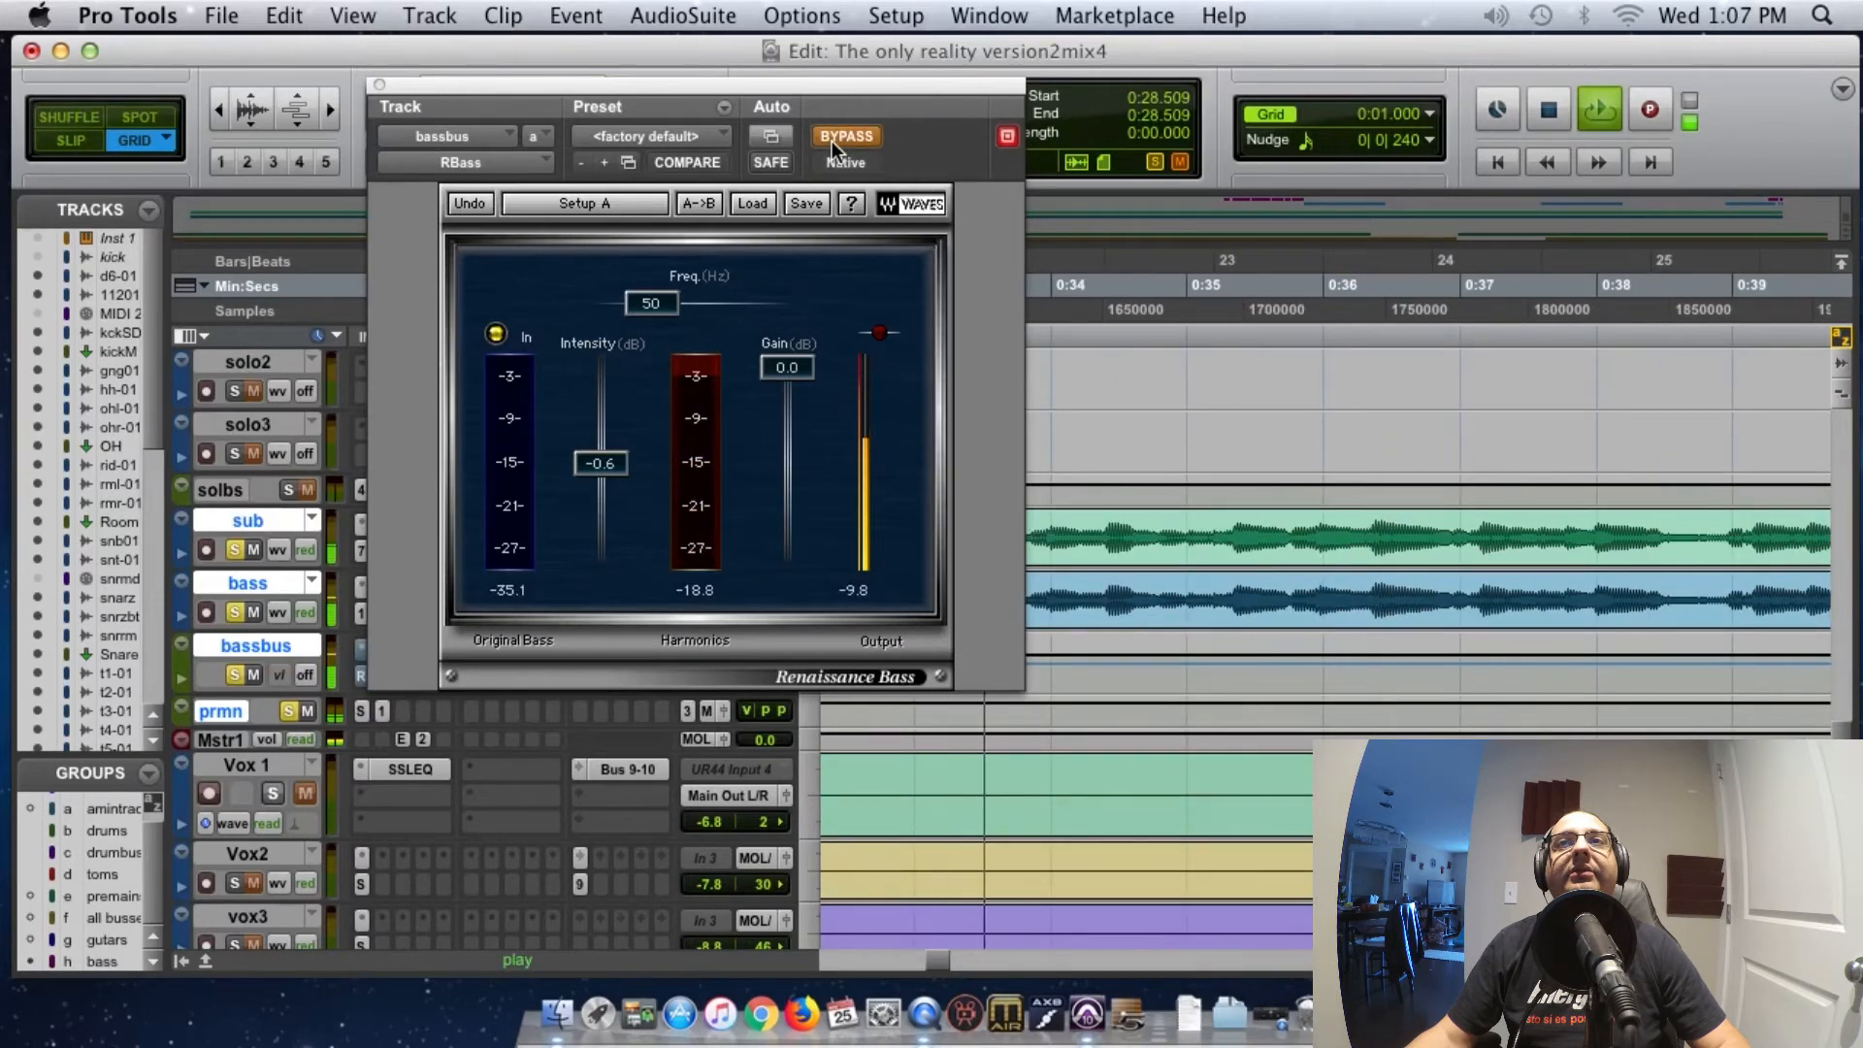
pyautogui.click(831, 141)
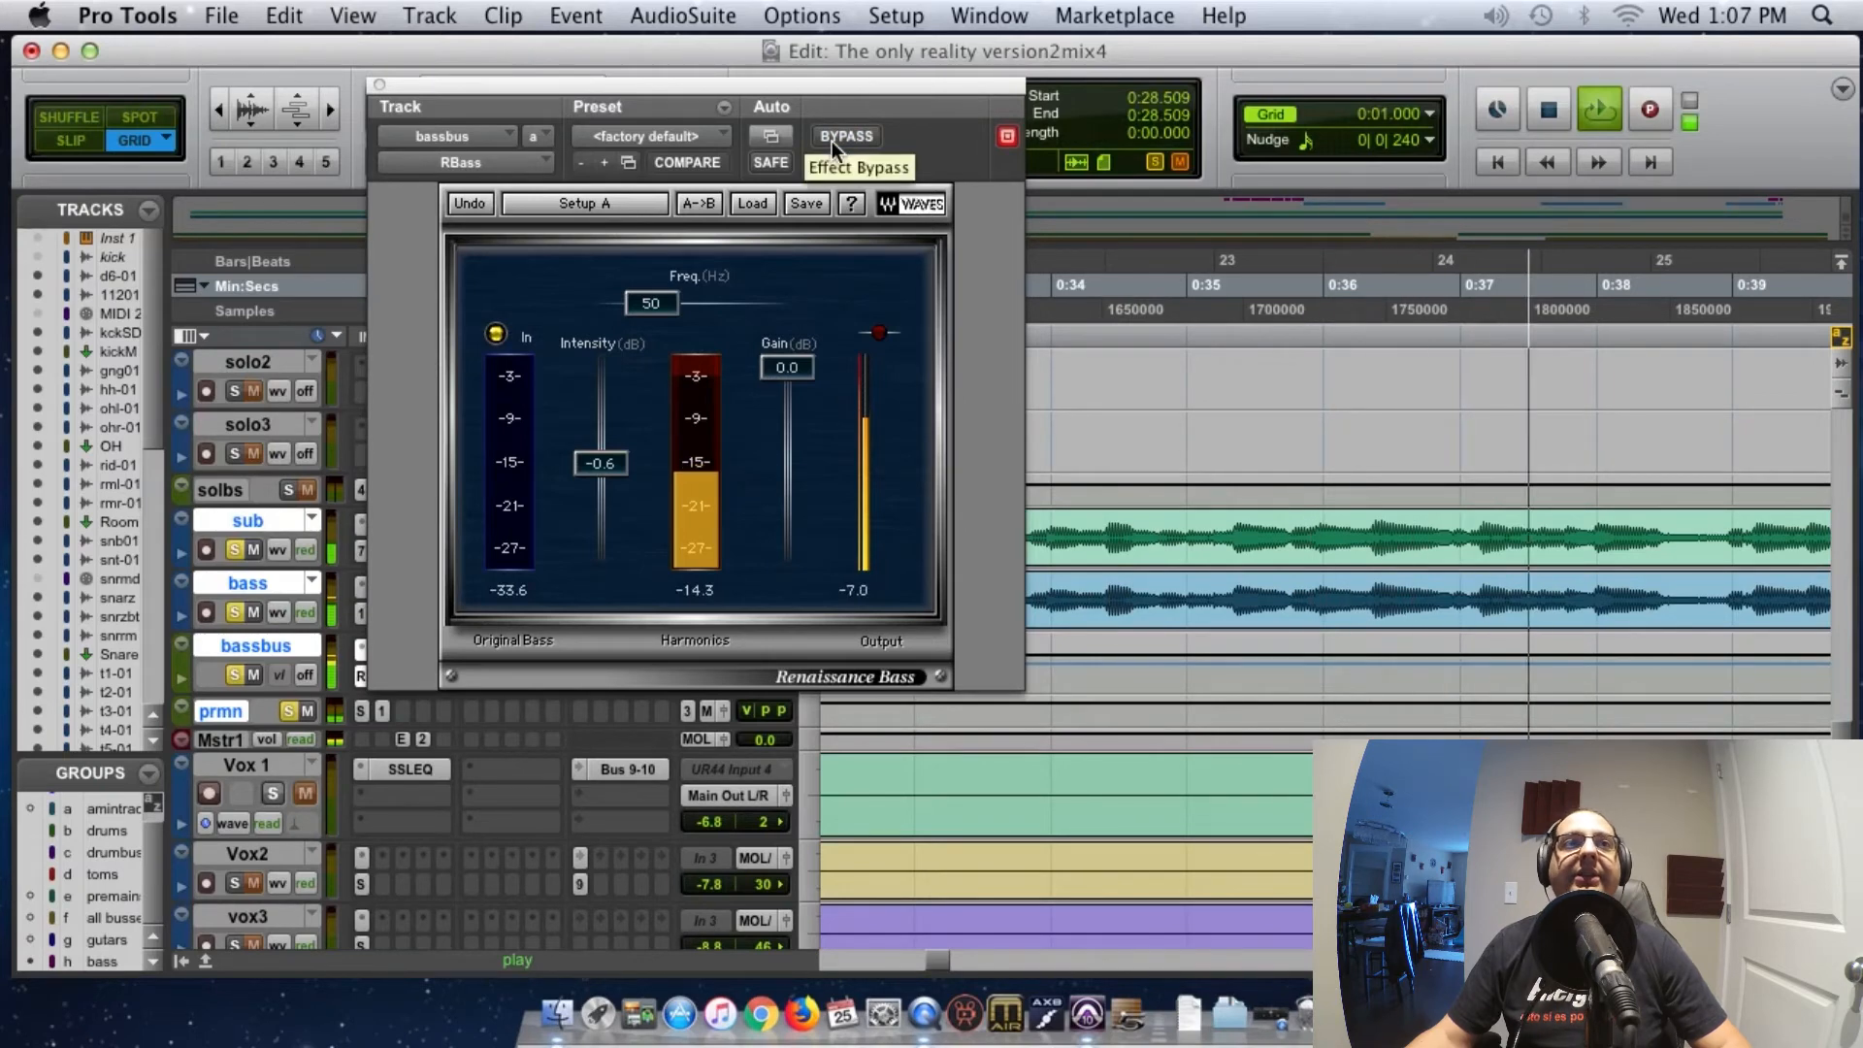
# Open the API-550A equalizer on the bassbus track and compare its active and bypassed sound during playback
pyautogui.press('space')
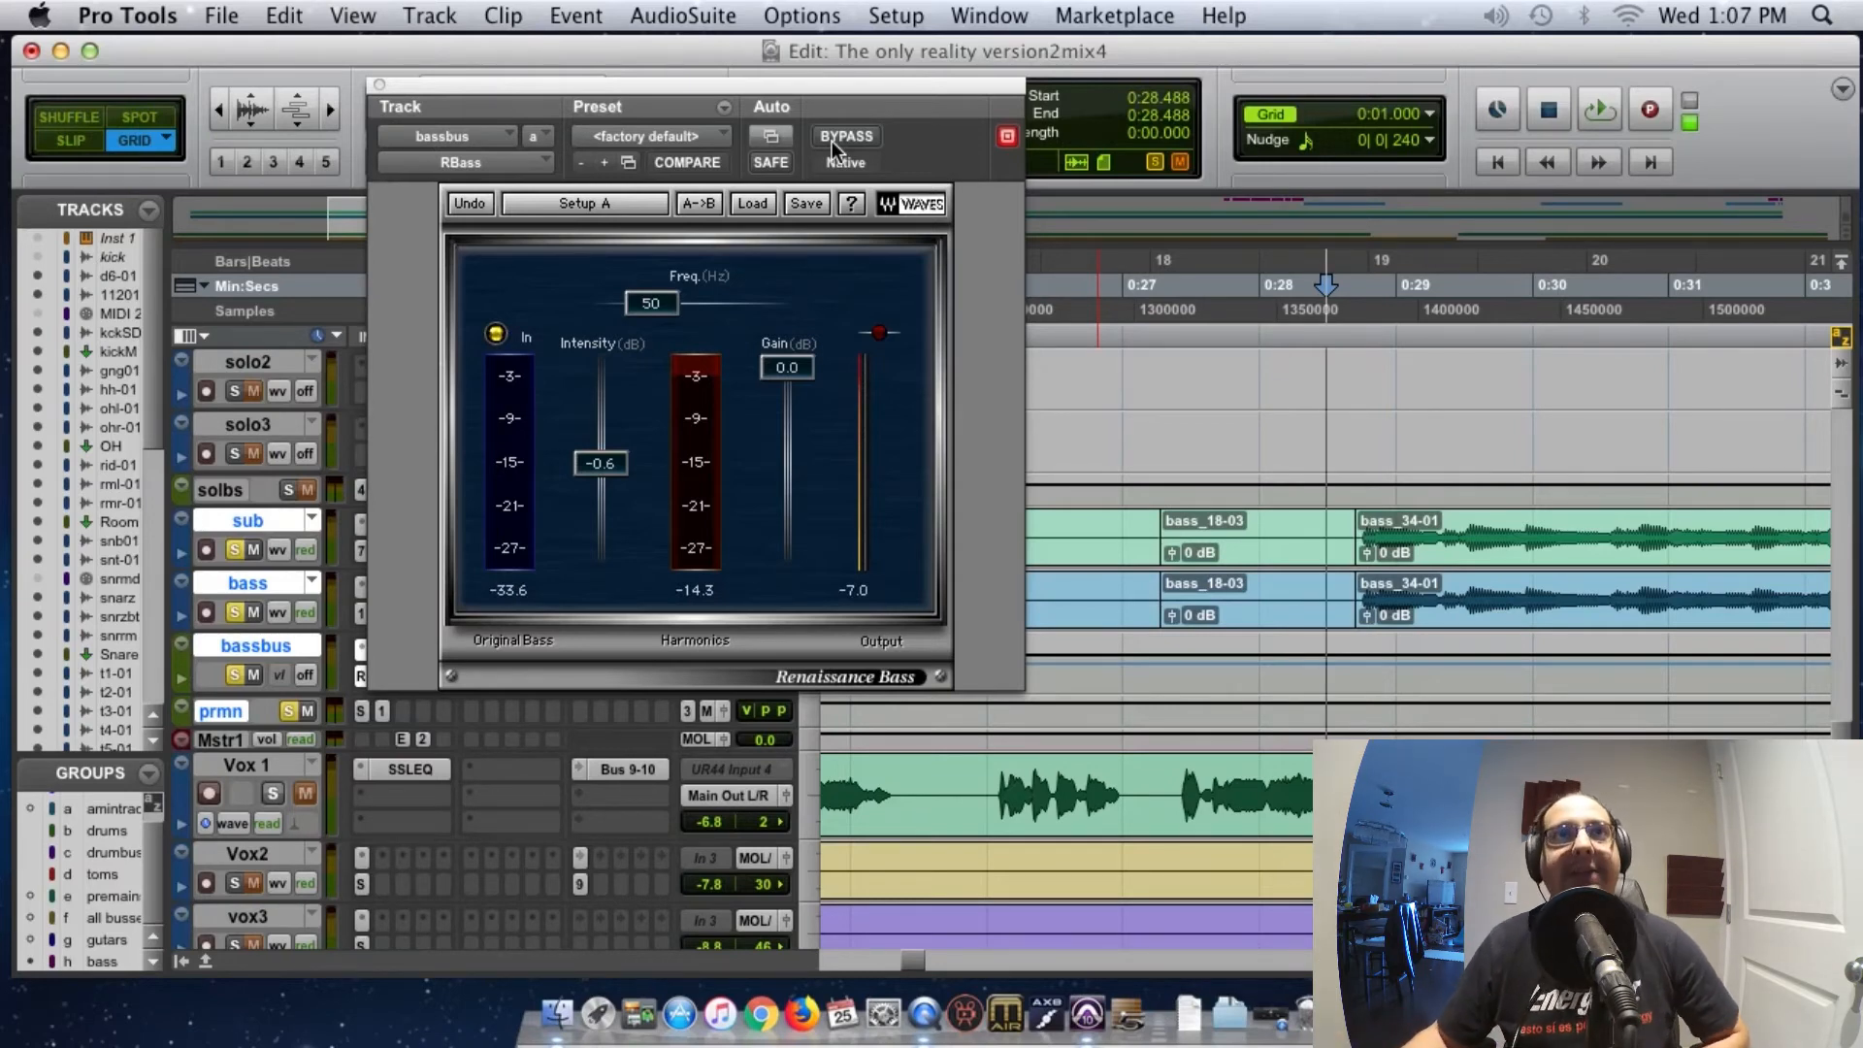
pyautogui.click(404, 688)
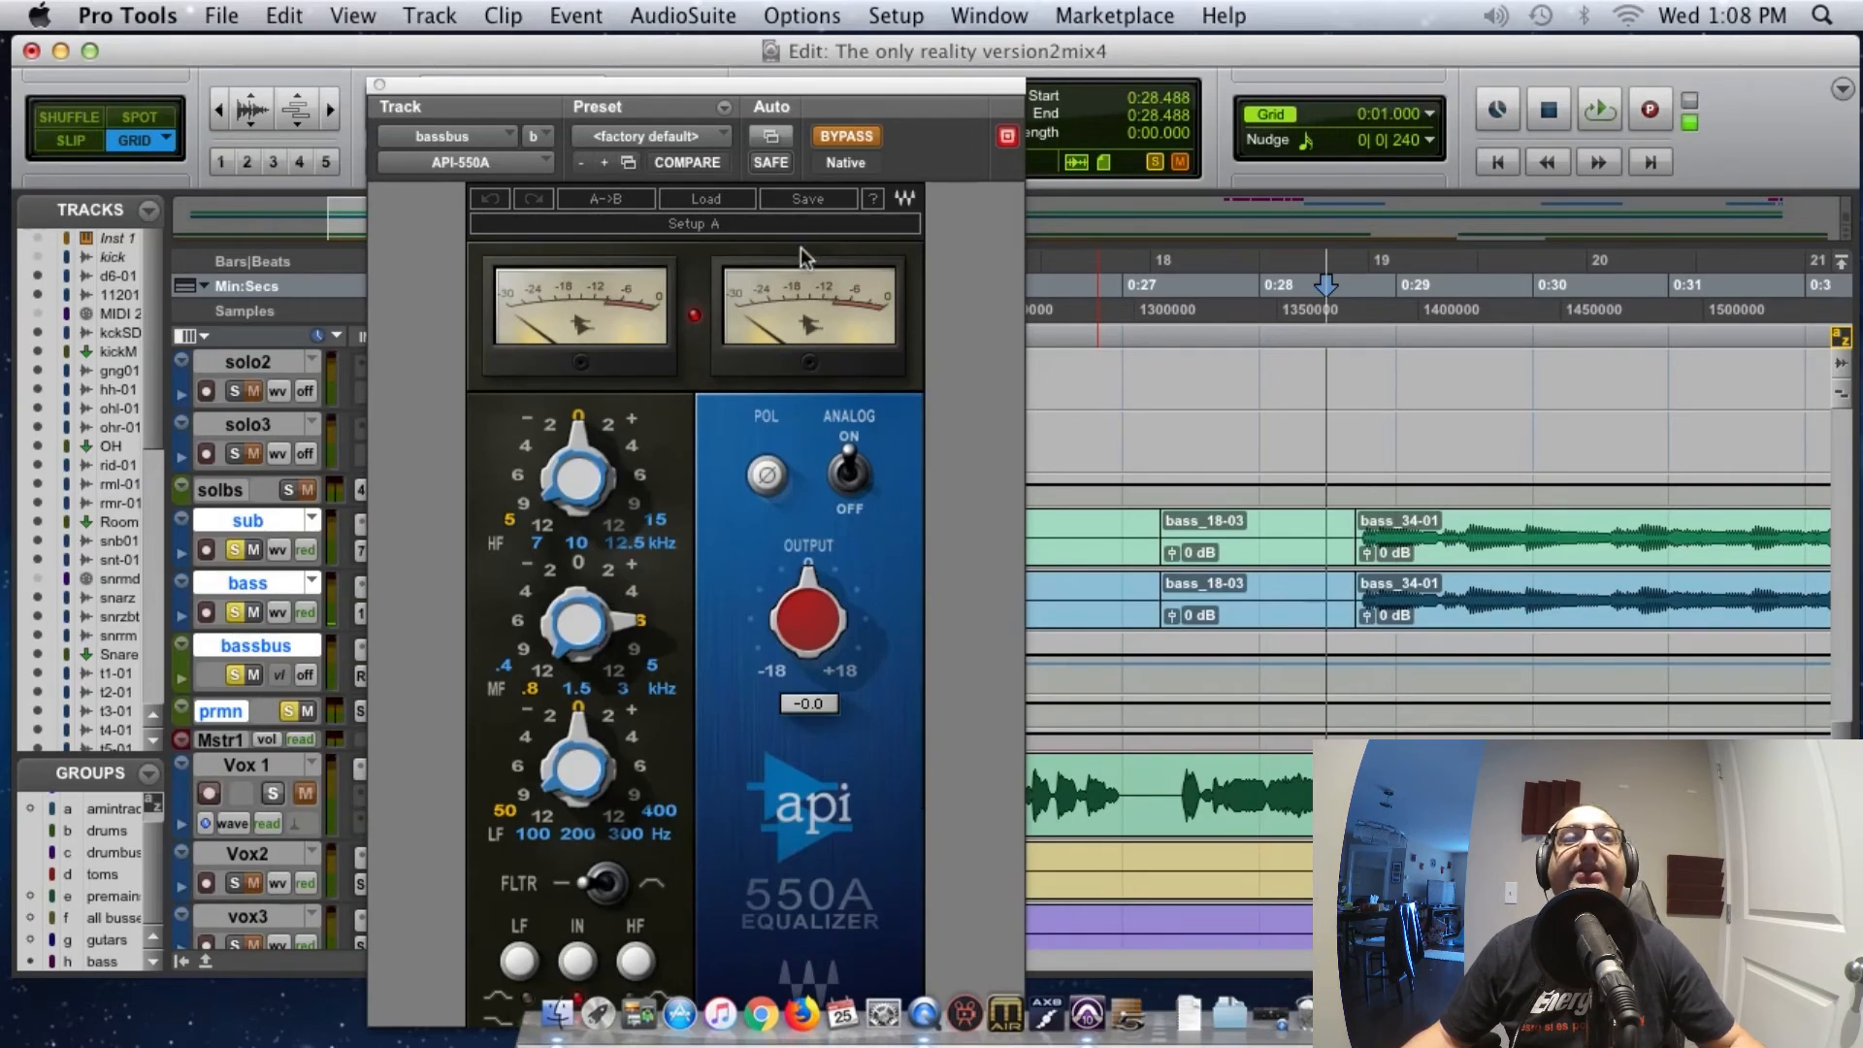
pyautogui.press('space')
pyautogui.click(844, 139)
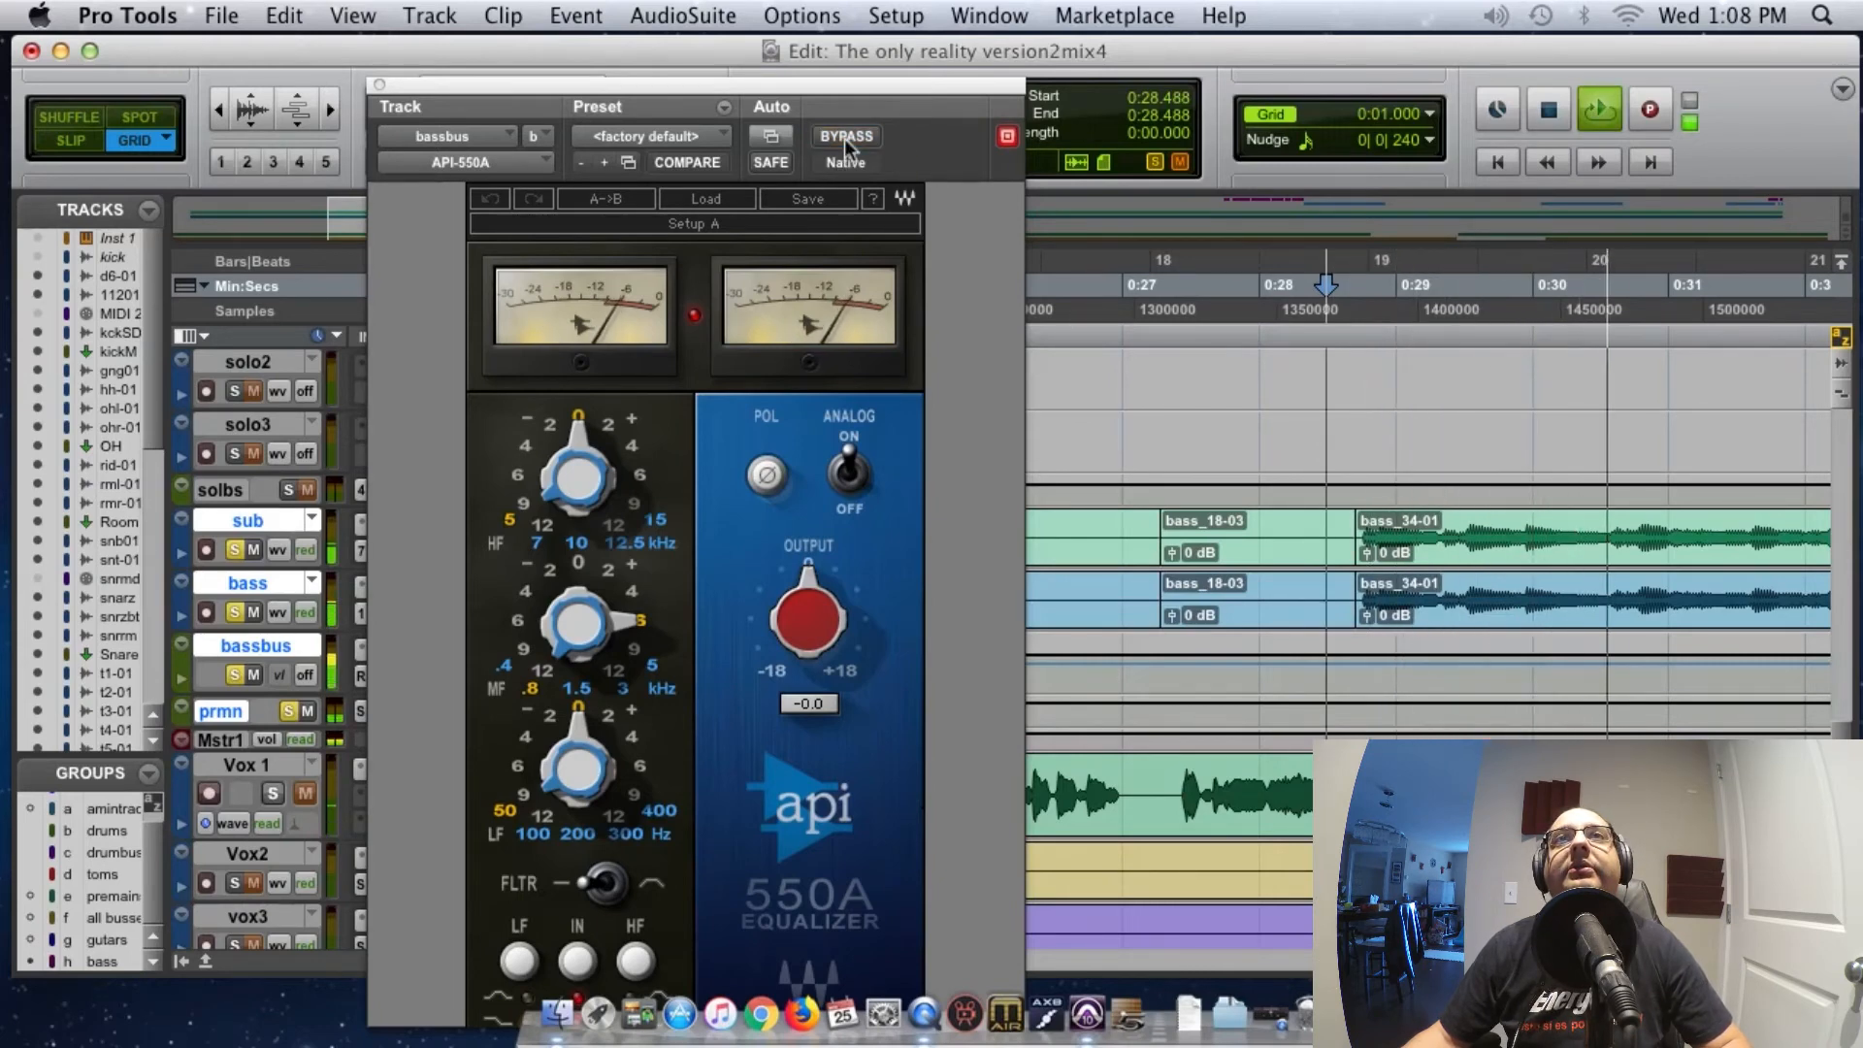
pyautogui.press('space')
pyautogui.click(844, 138)
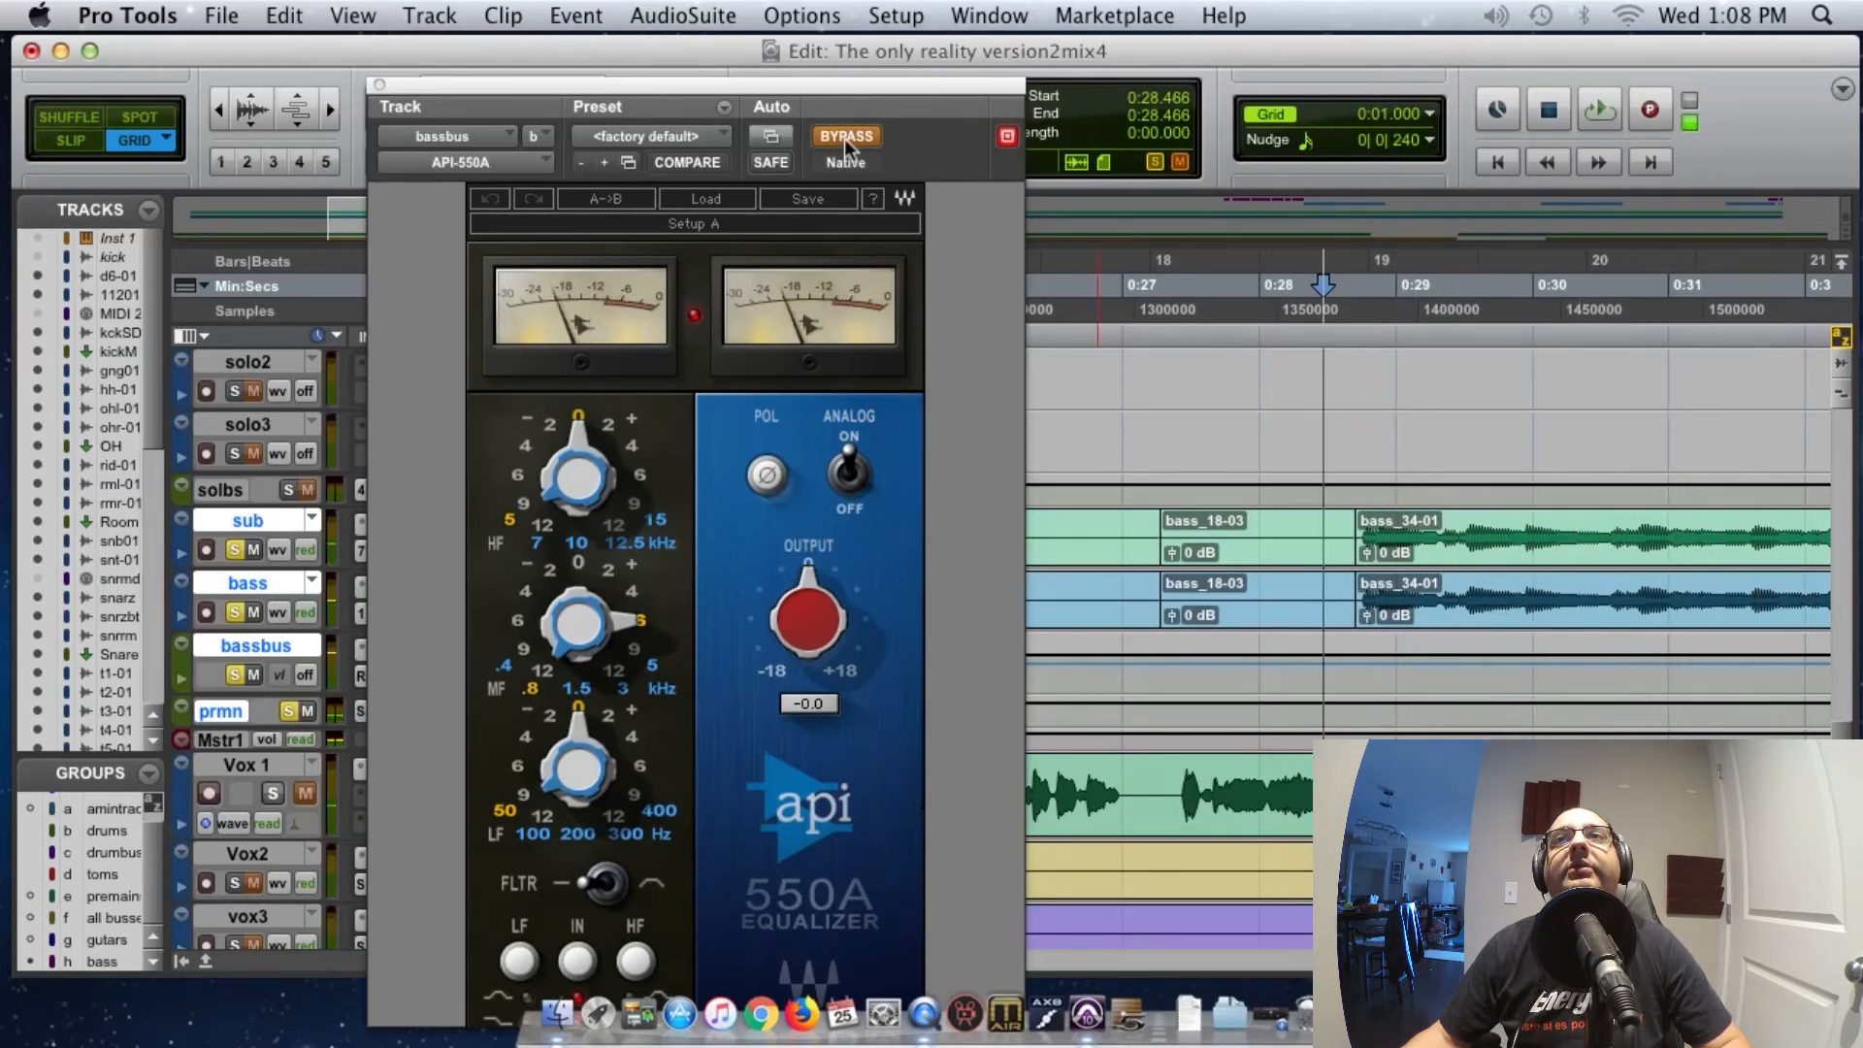
pyautogui.press('space')
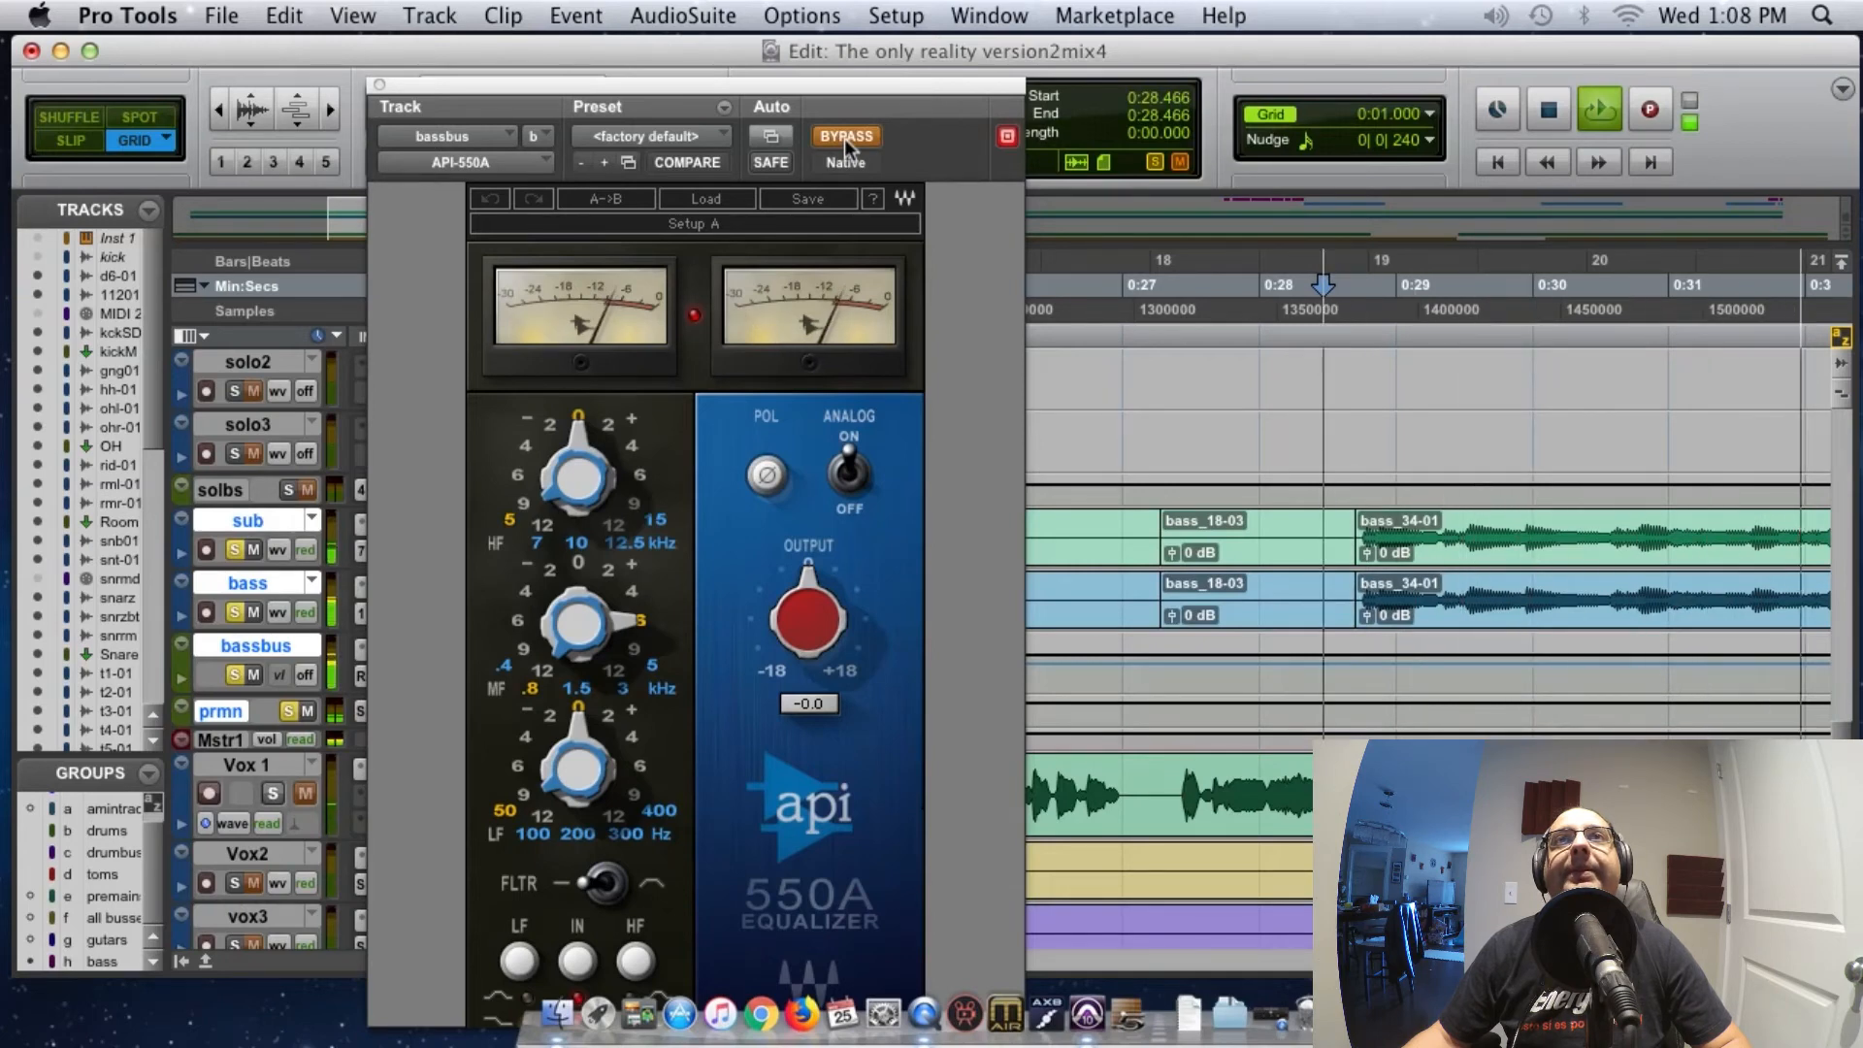
pyautogui.press('space')
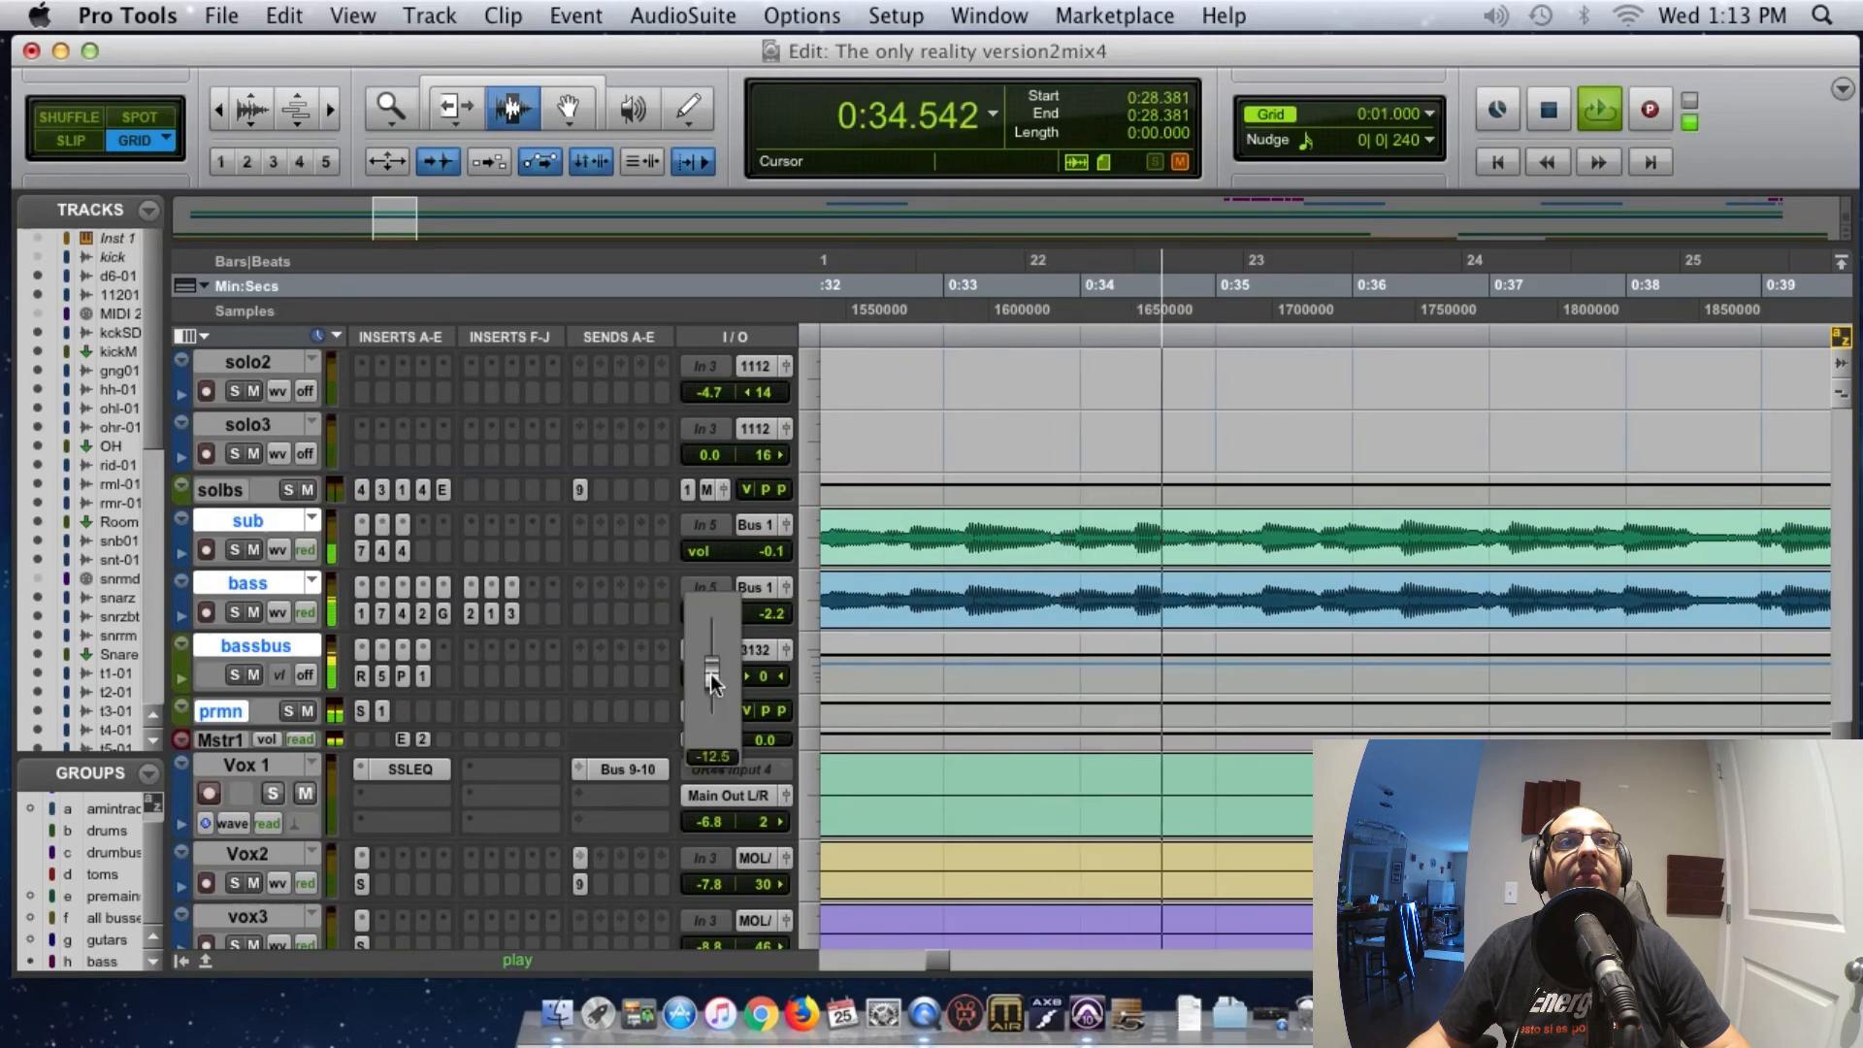
# Lower the bassbus track's volume to -13.0 dB while the mix plays without soloed tracks, ending with playback stopped
pyautogui.scroll(-1, 710, 673)
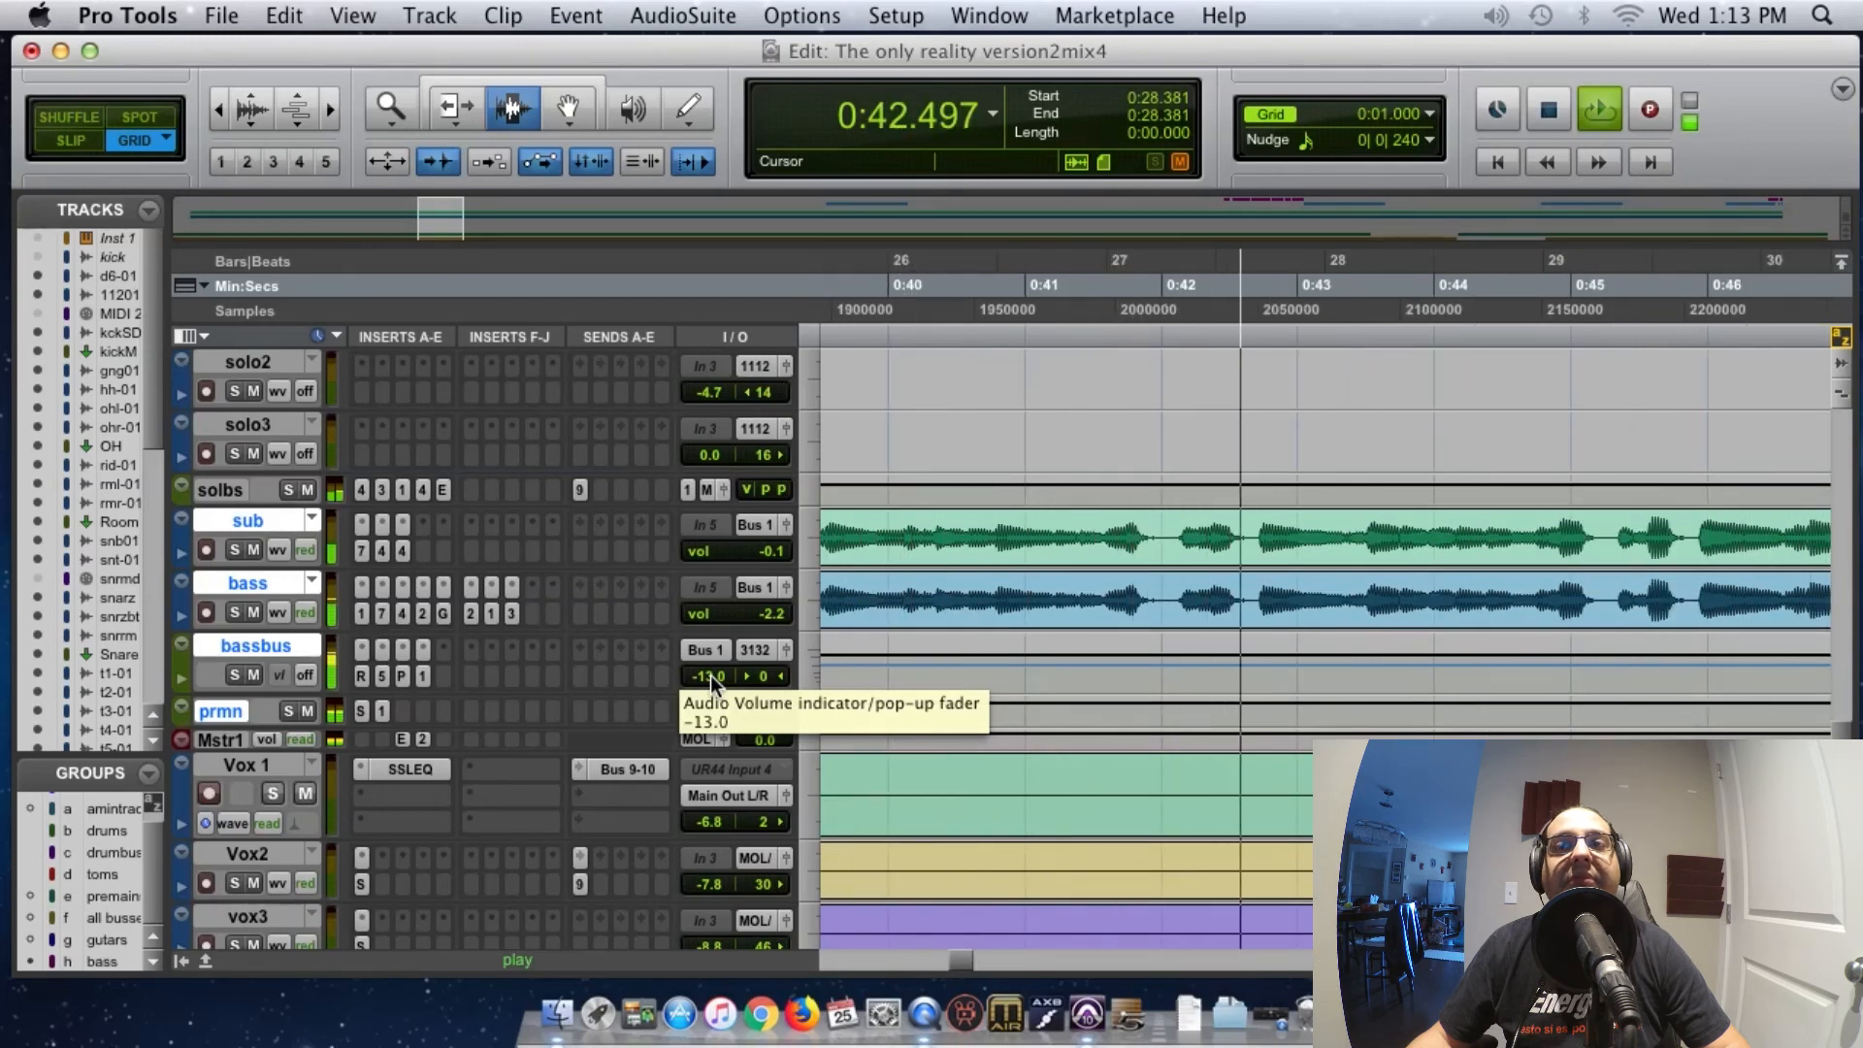
pyautogui.press('space')
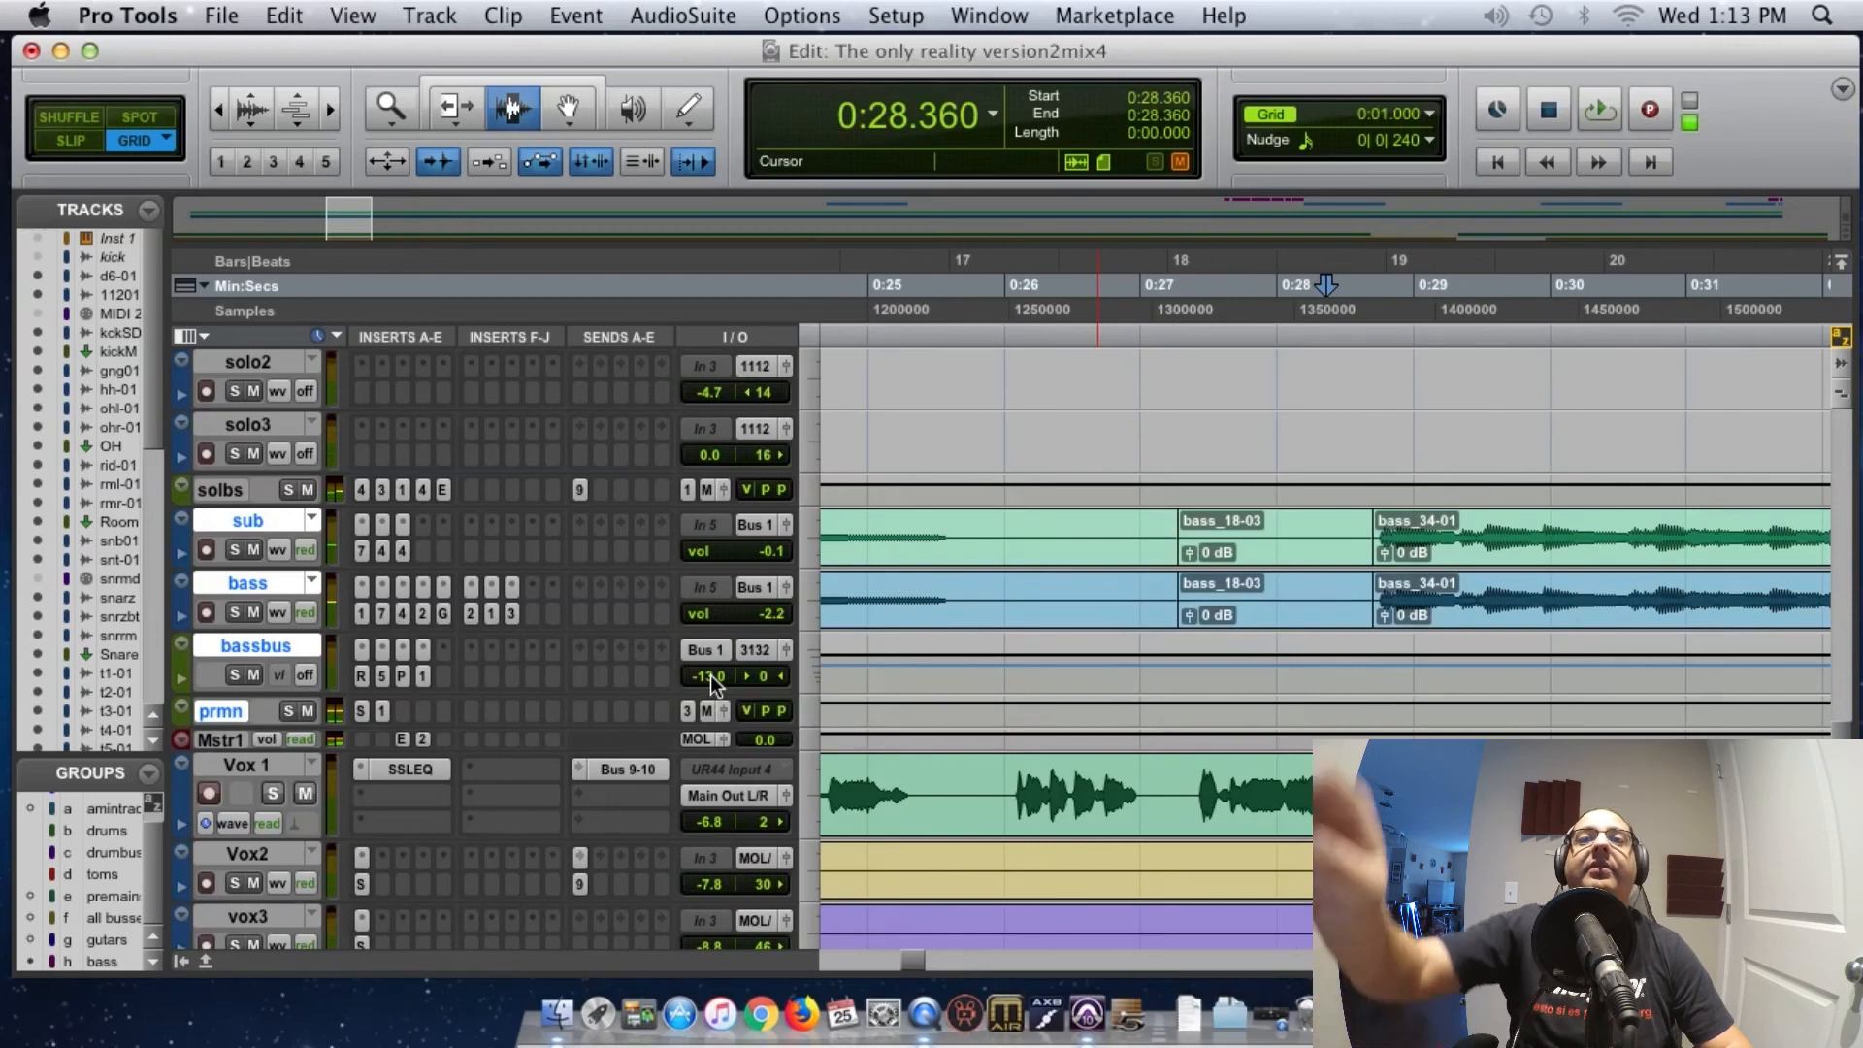